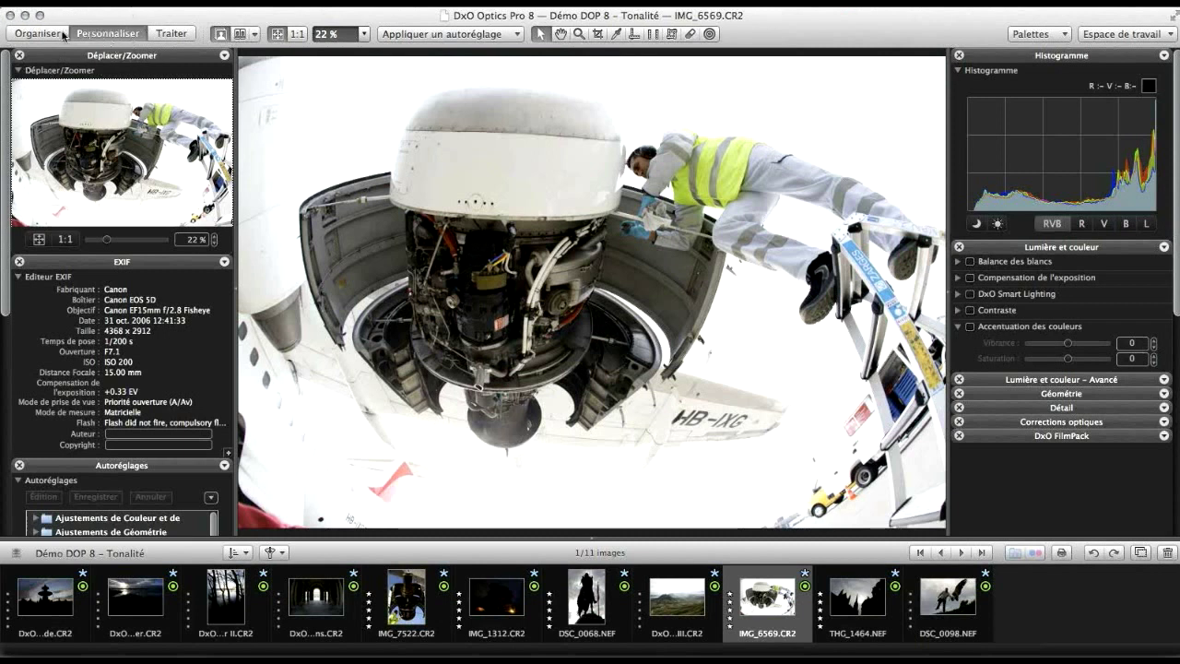
# Step: View the Organiser, Personnaliser and Traiter workspaces in turn, ending on the output options
pyautogui.click(29, 32)
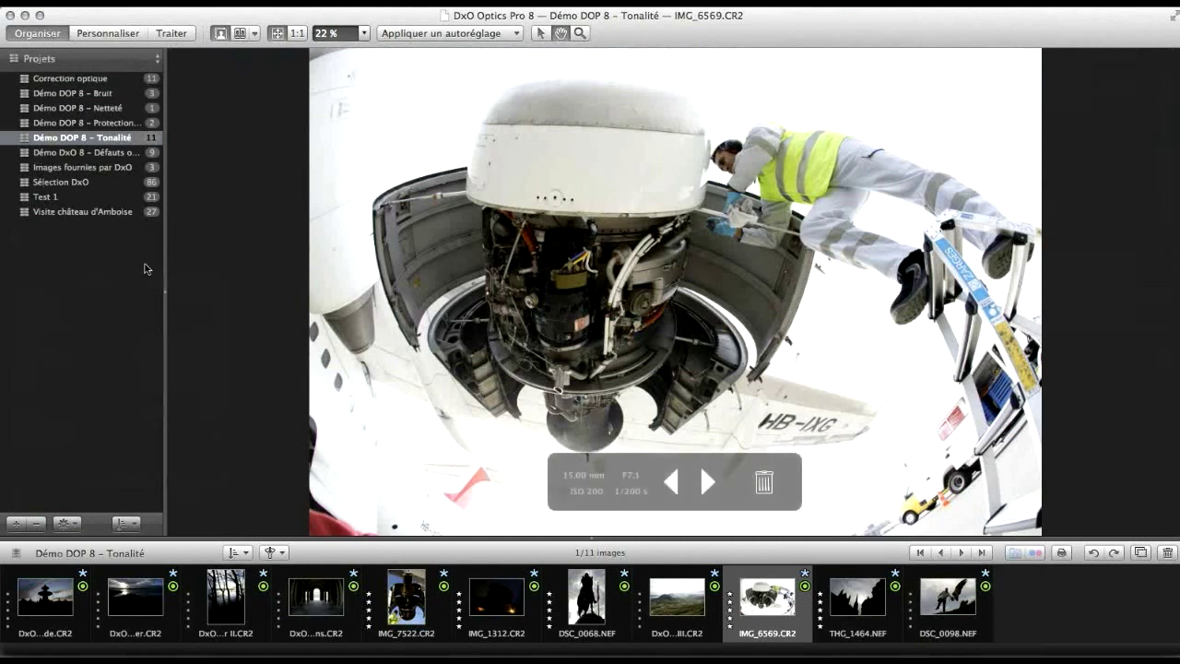
pyautogui.click(124, 35)
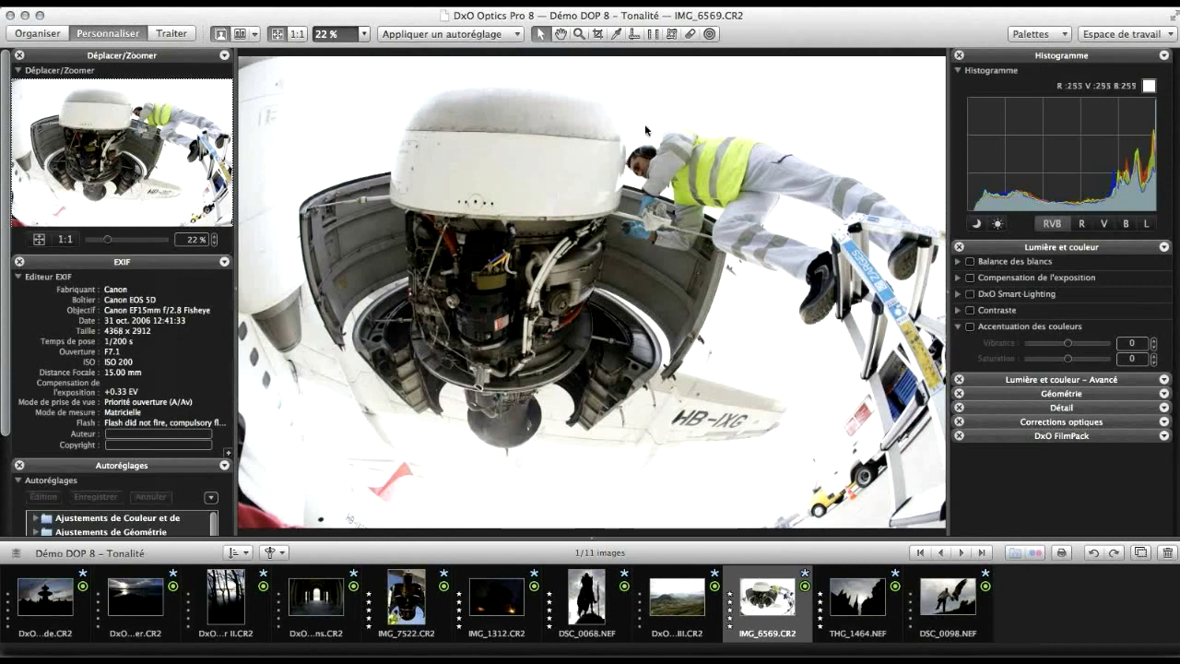
pyautogui.click(169, 34)
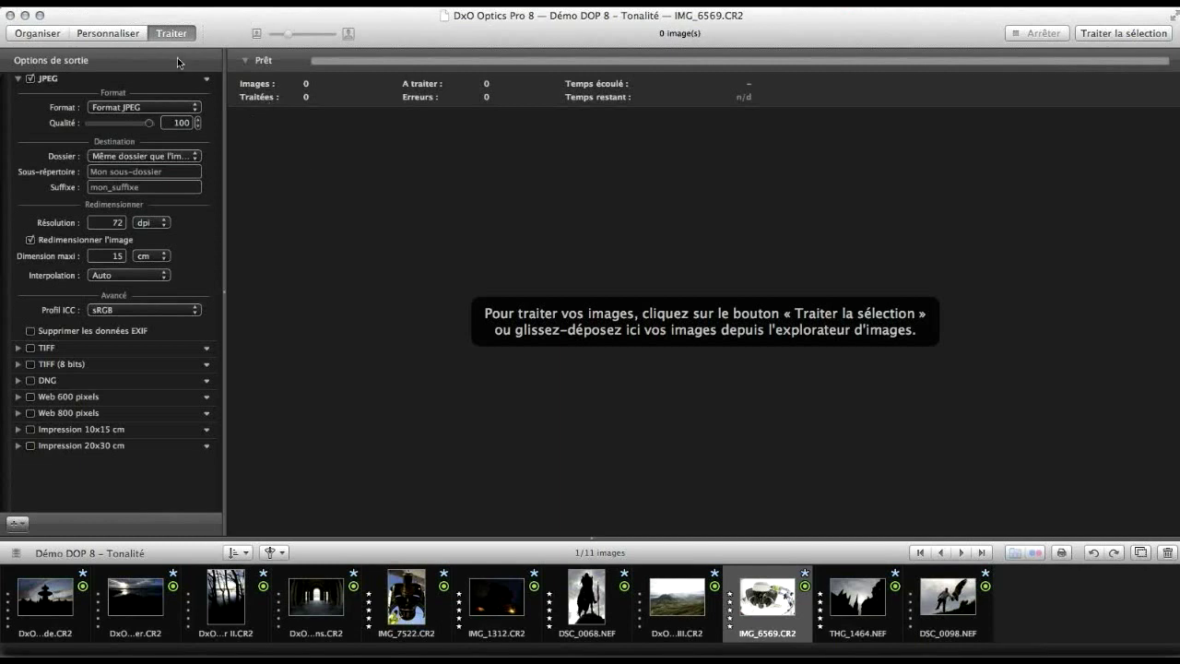
# Step: Return to Organiser, browse images by Dossiers, and display HDR Fontaine Concorde.CR2 from the DxO Optics Pro folder
pyautogui.click(25, 35)
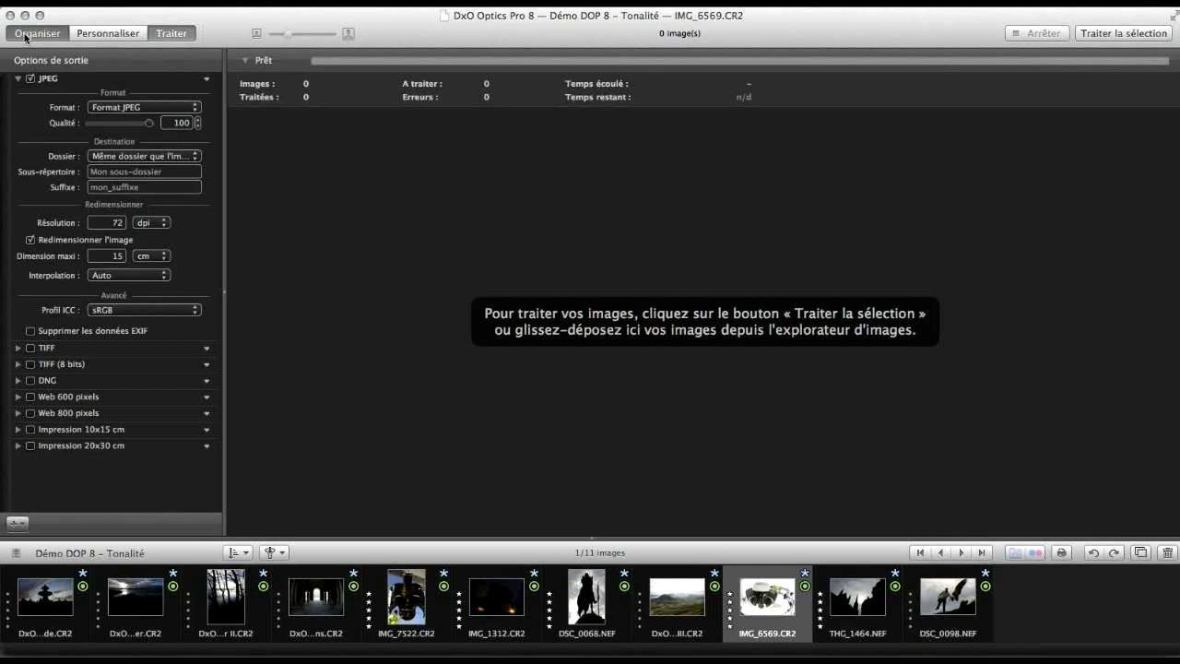
pyautogui.click(77, 59)
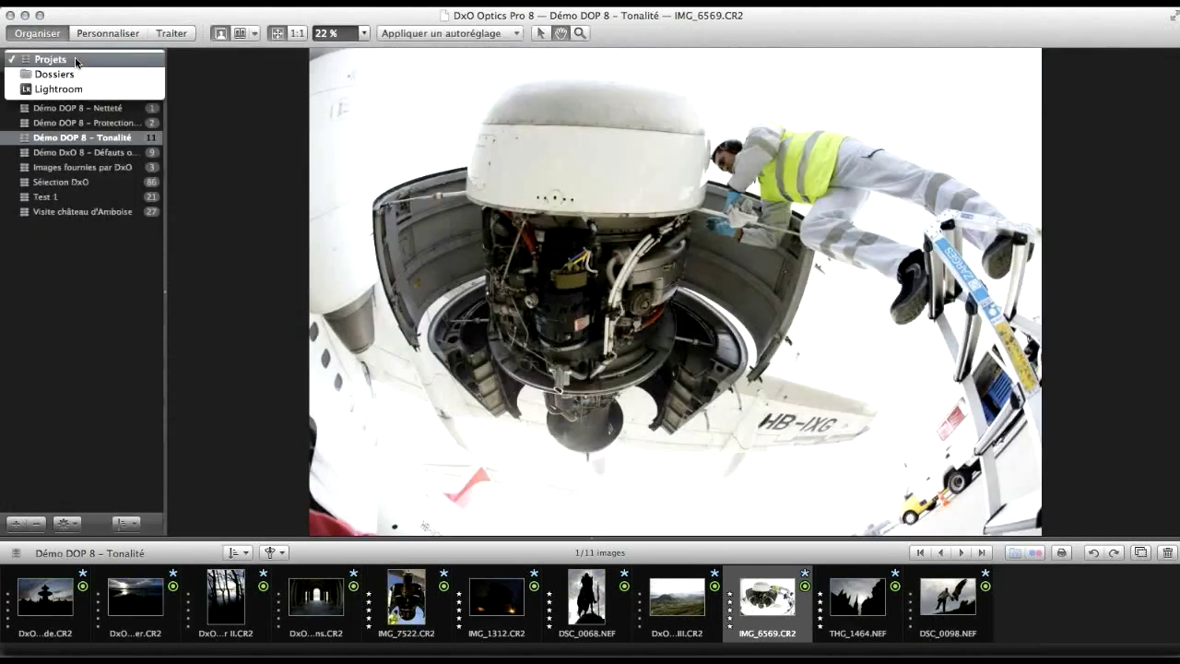
pyautogui.click(137, 76)
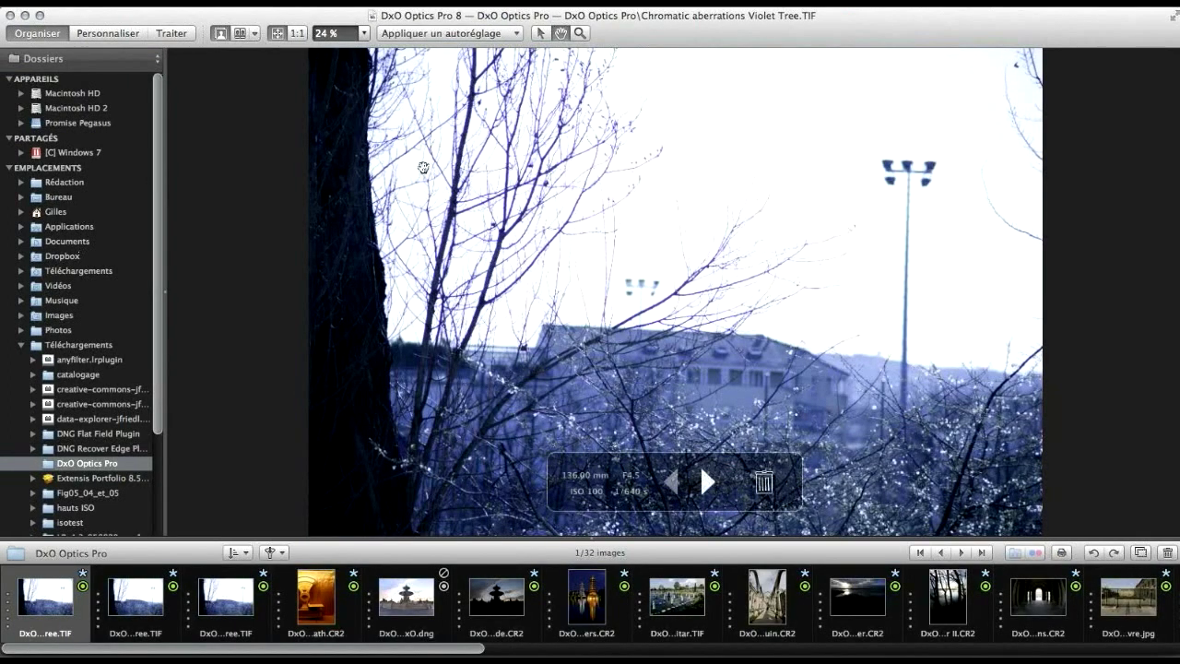
pyautogui.click(440, 609)
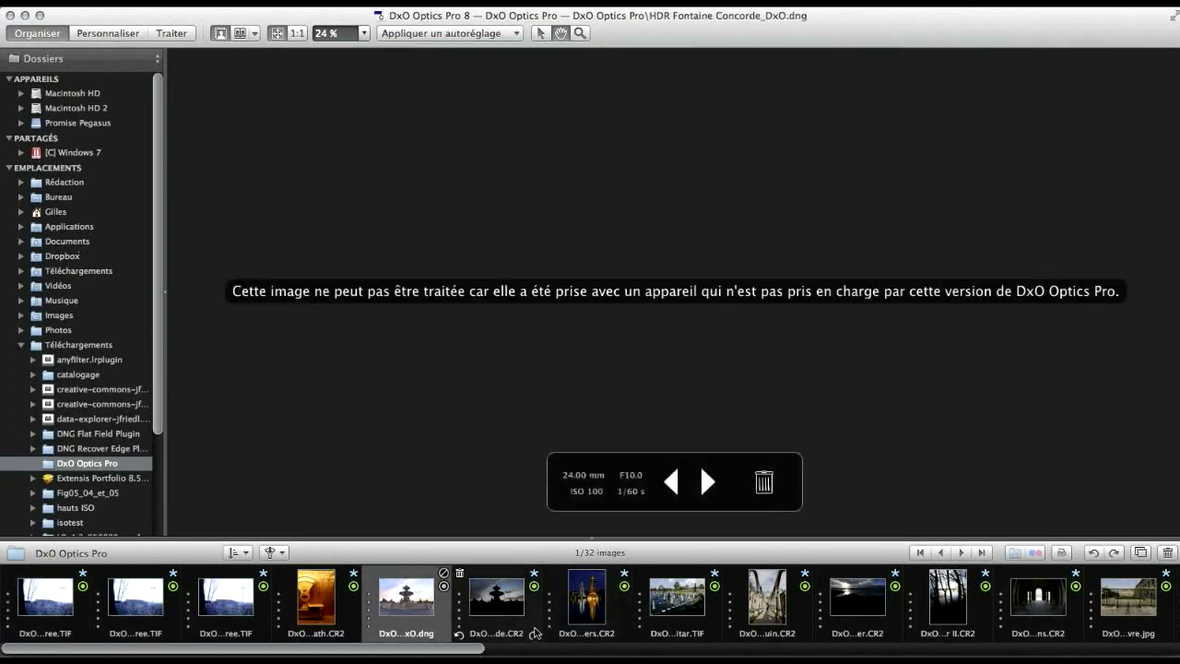
pyautogui.click(535, 632)
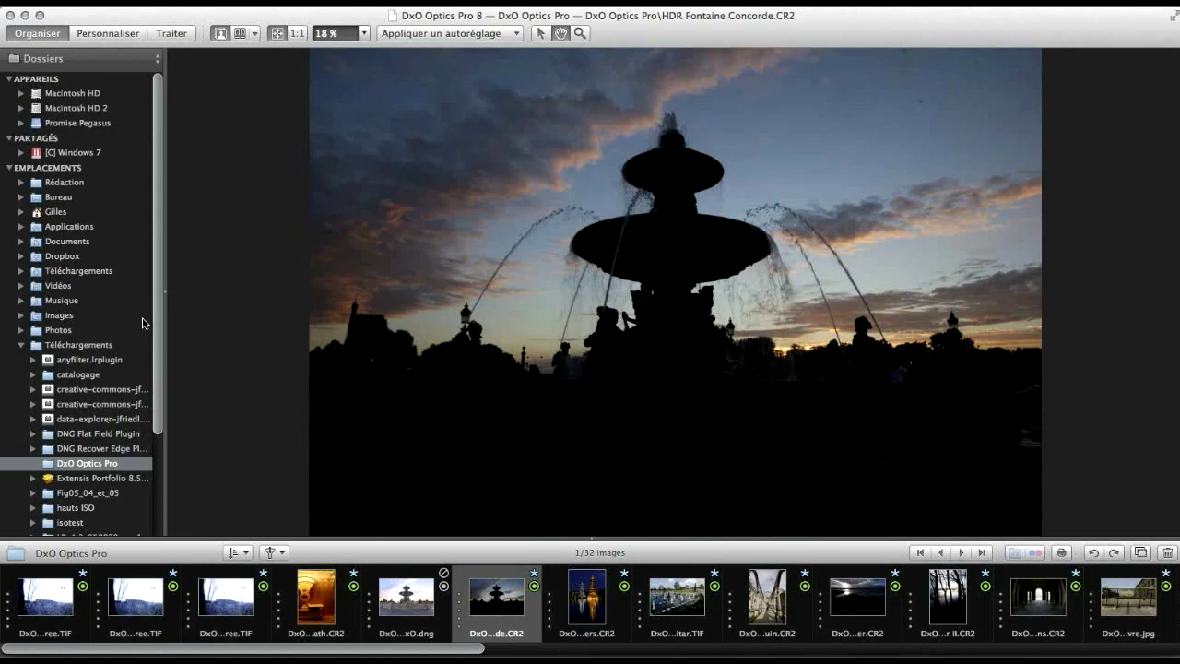
# Step: Switch the browser back to Projets and open the Démo DOP 8 – Tonalité project
pyautogui.click(155, 62)
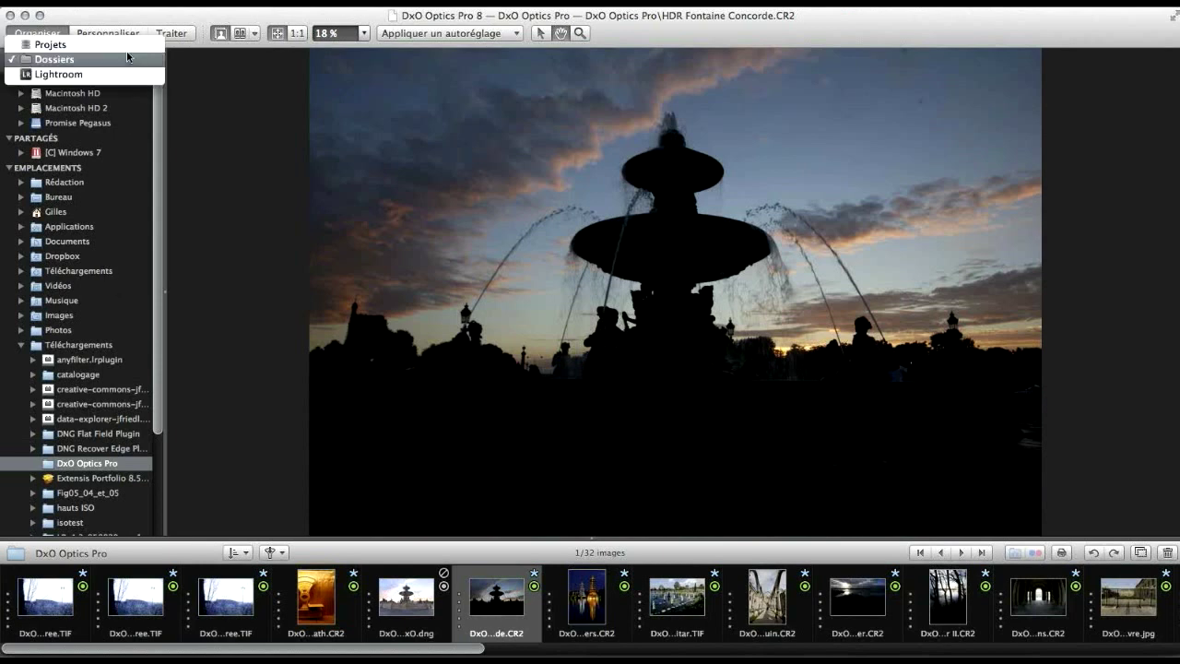
pyautogui.click(71, 45)
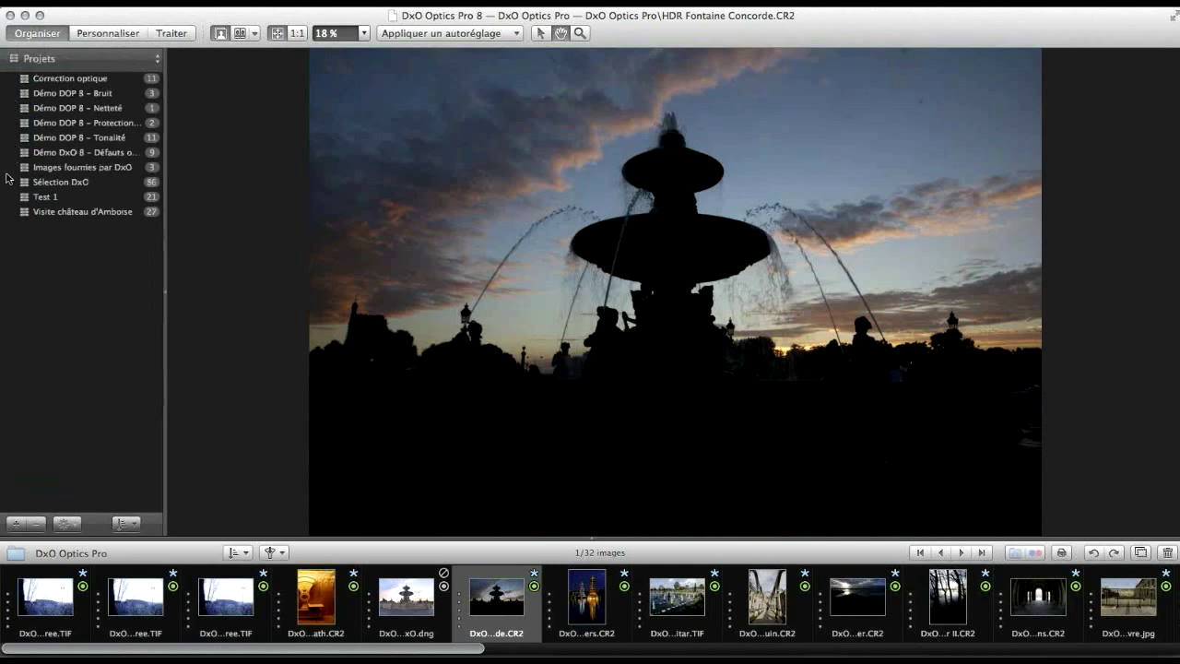
pyautogui.moveTo(183, 218)
pyautogui.moveTo(193, 170)
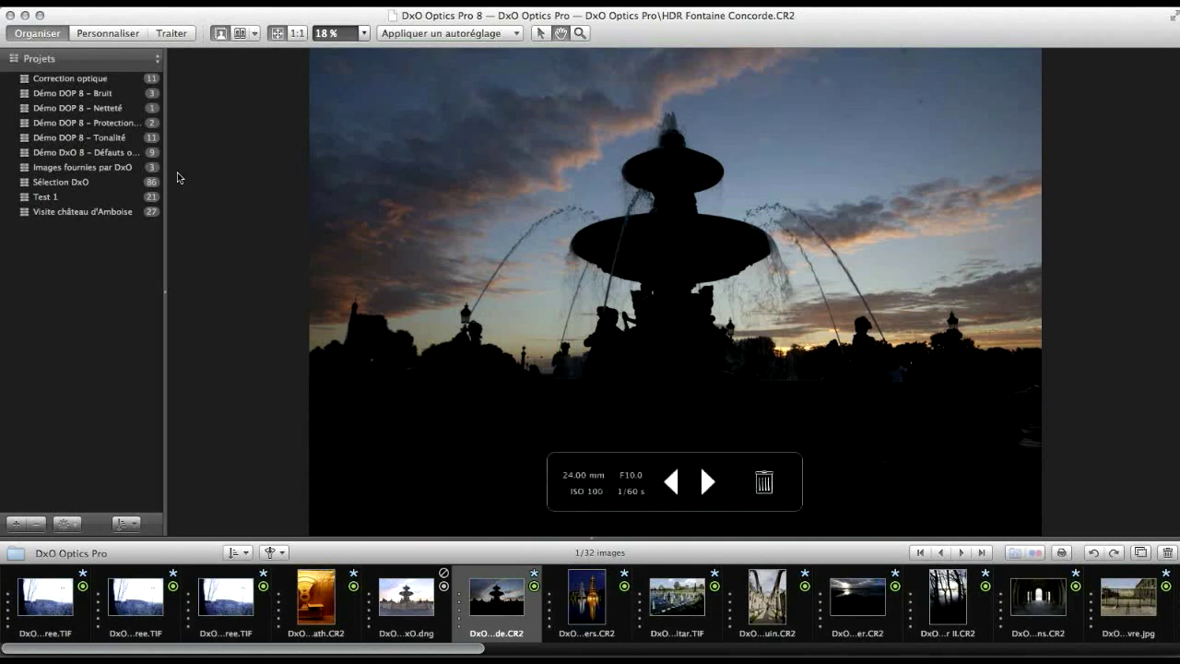
pyautogui.click(118, 140)
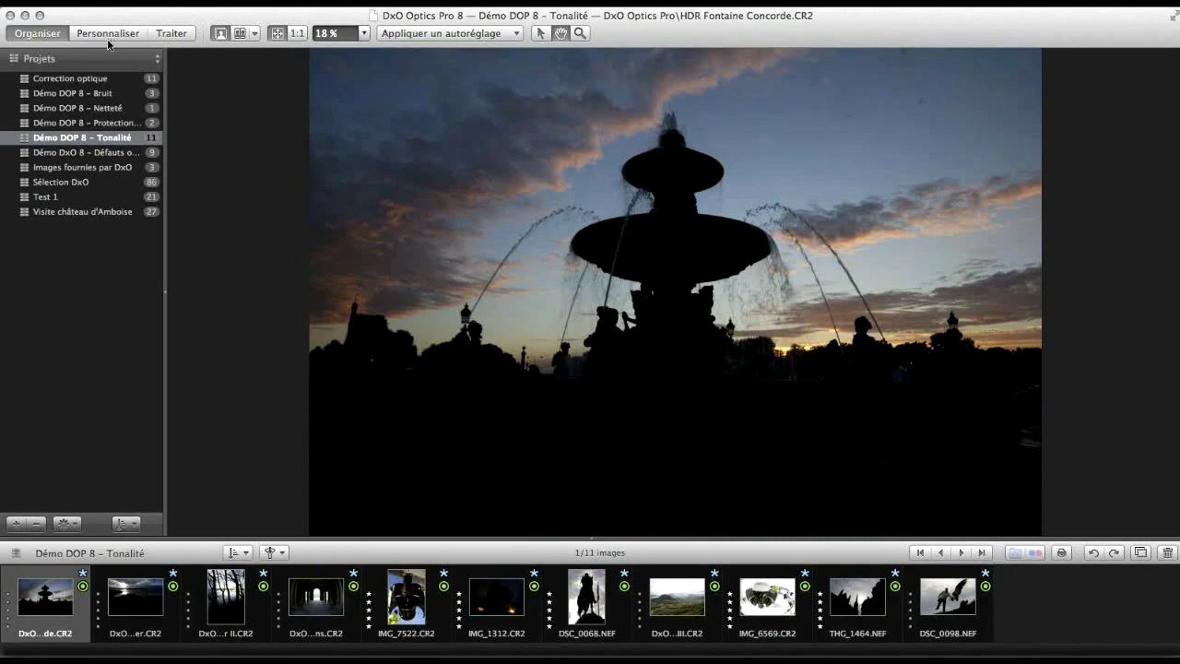
# Step: Examine the available presets for the fountain image, previewing DxO par défaut without applying it
pyautogui.moveTo(508, 57)
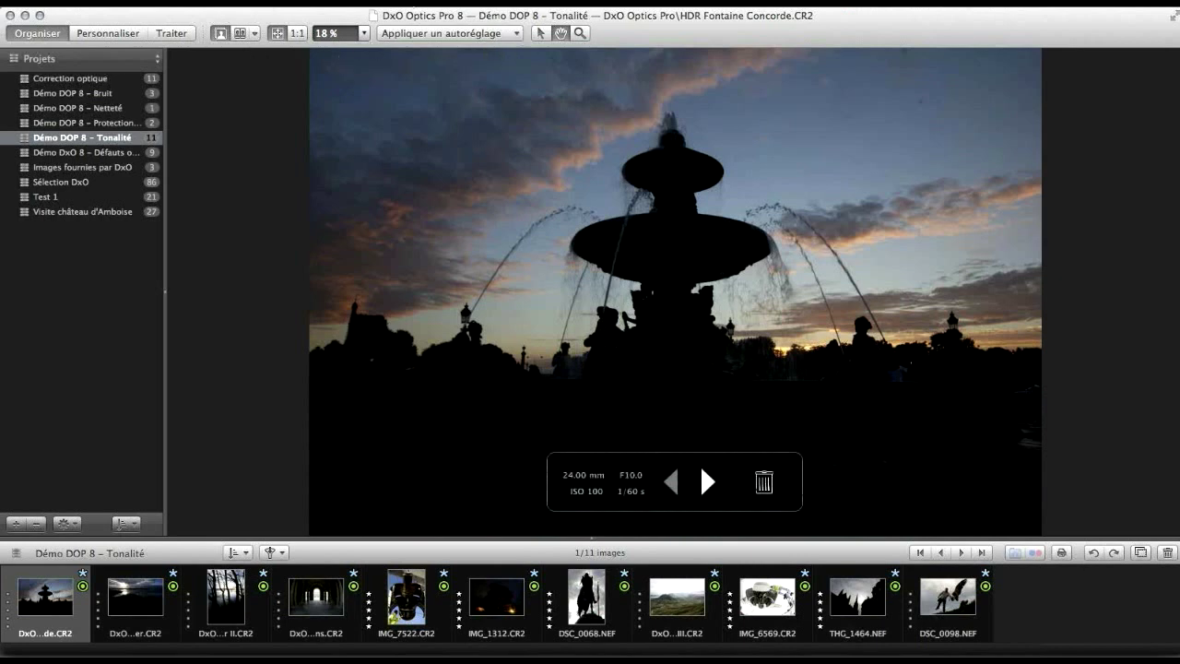
pyautogui.click(519, 35)
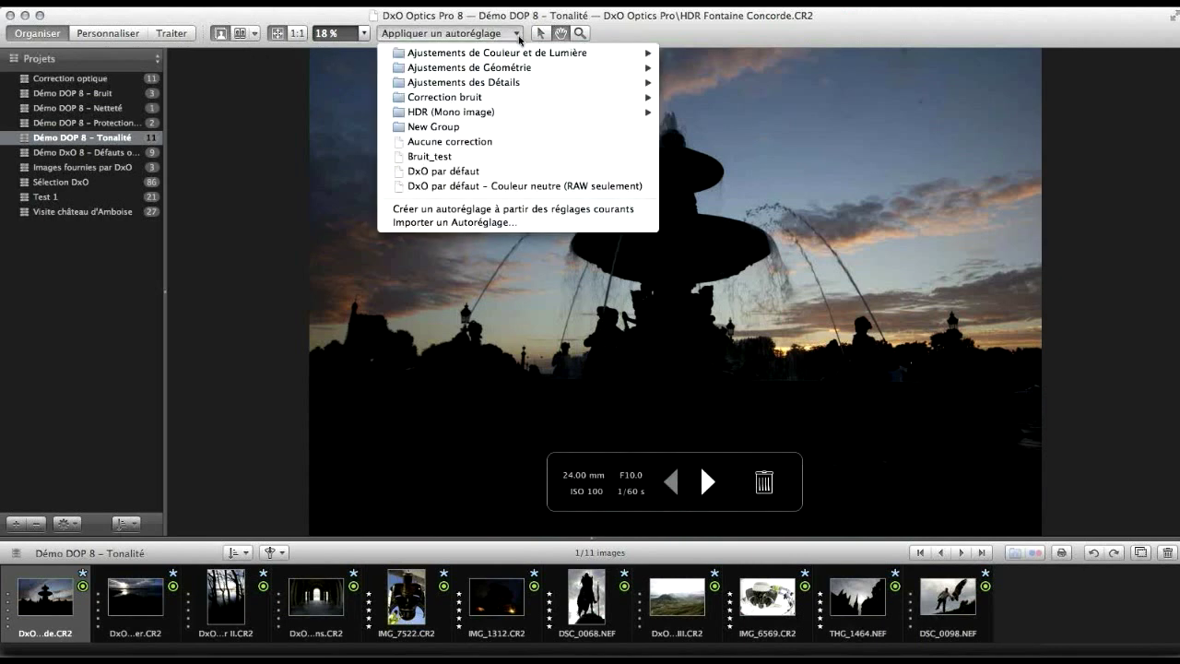
pyautogui.moveTo(513, 174)
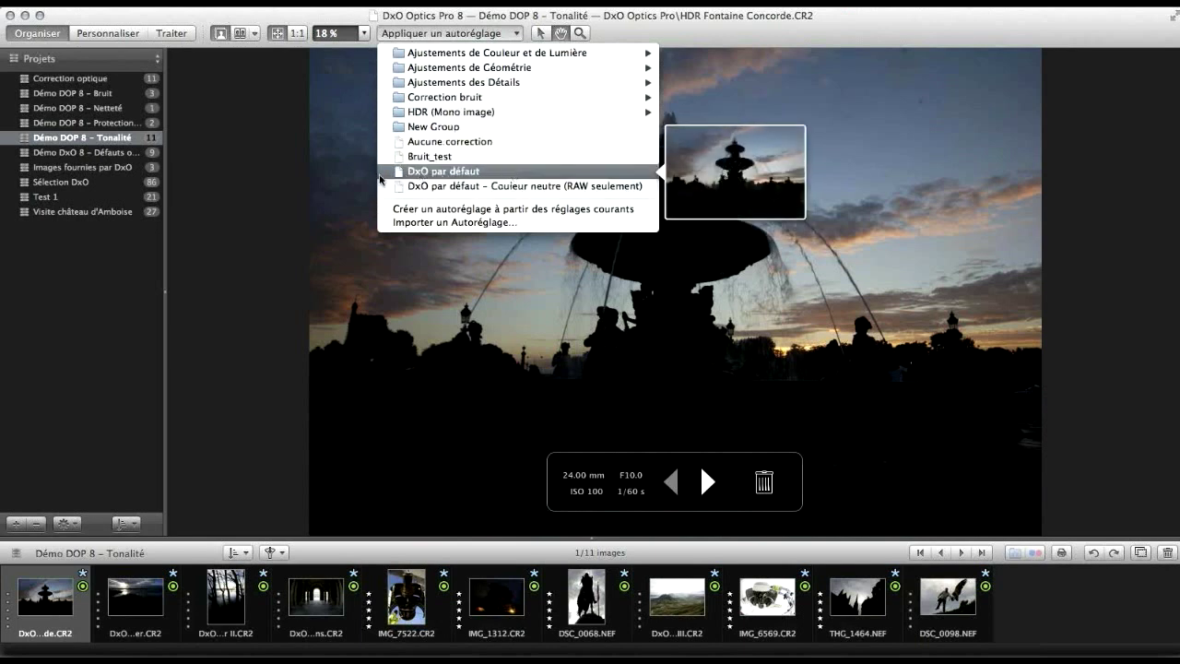
pyautogui.click(262, 185)
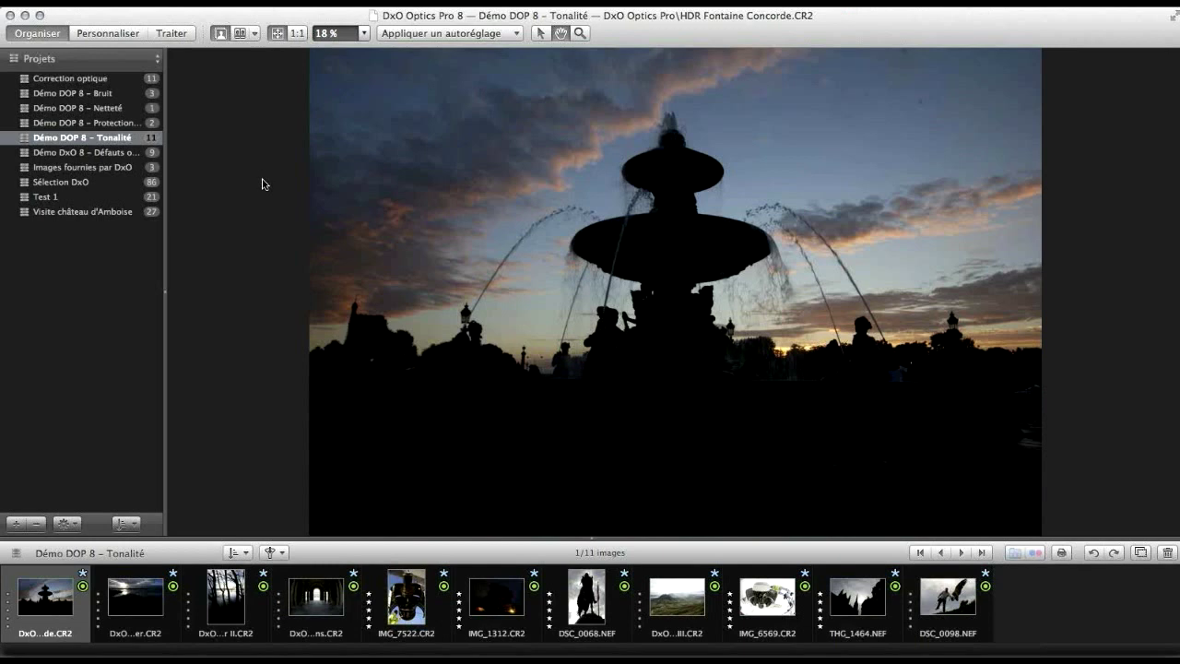
# Step: Go to Personnaliser, load the DxO Premiers pas workspace, and check the list of available workspaces
pyautogui.moveTo(282, 185)
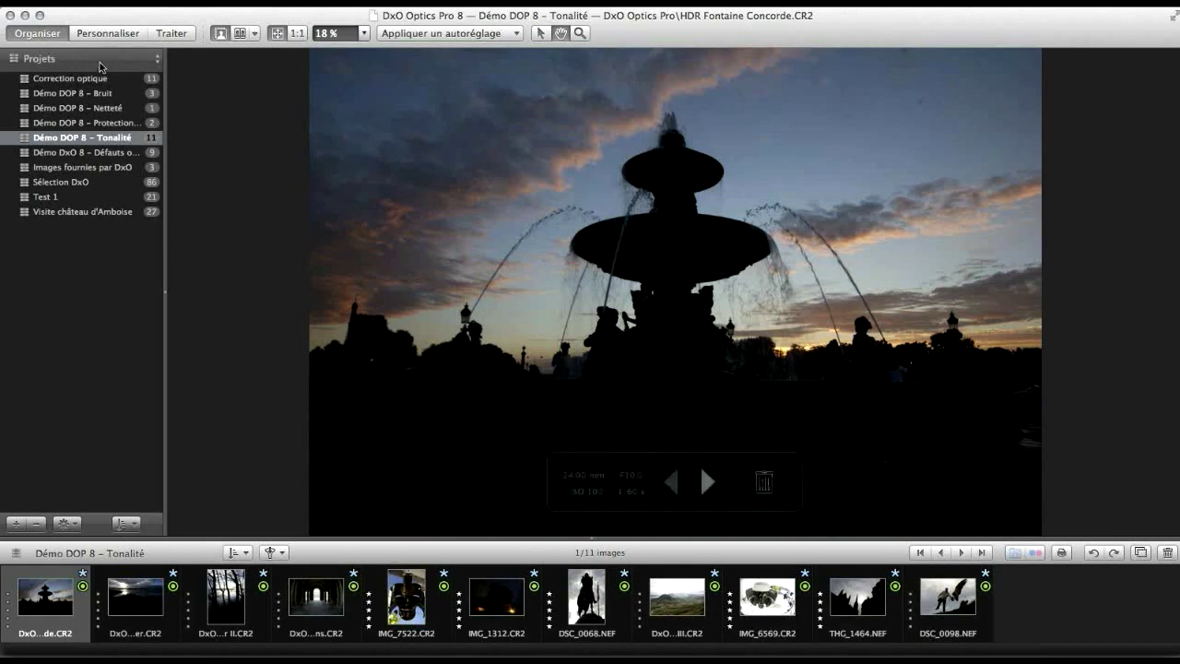
pyautogui.click(113, 34)
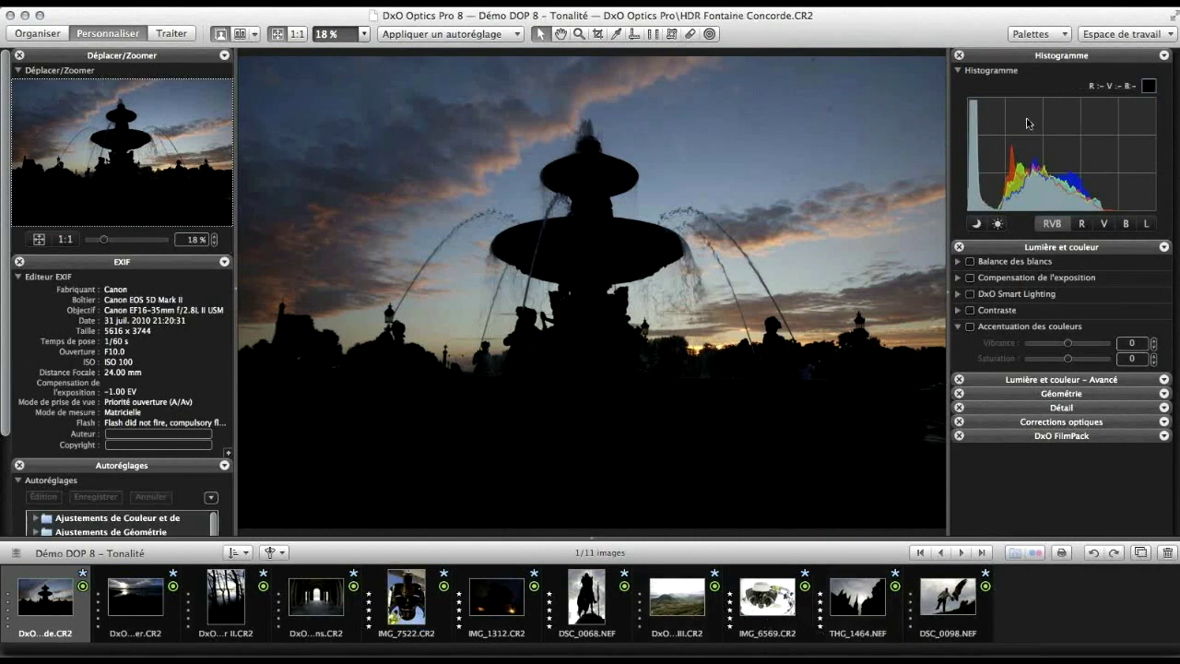
pyautogui.click(1172, 37)
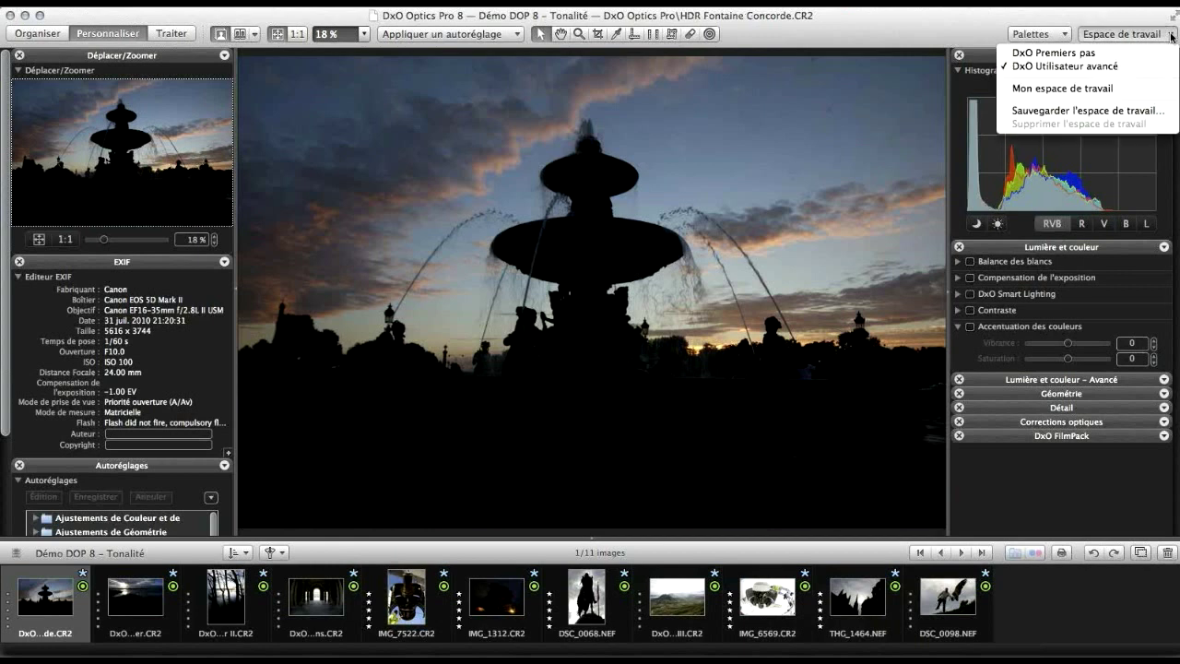
pyautogui.click(1127, 56)
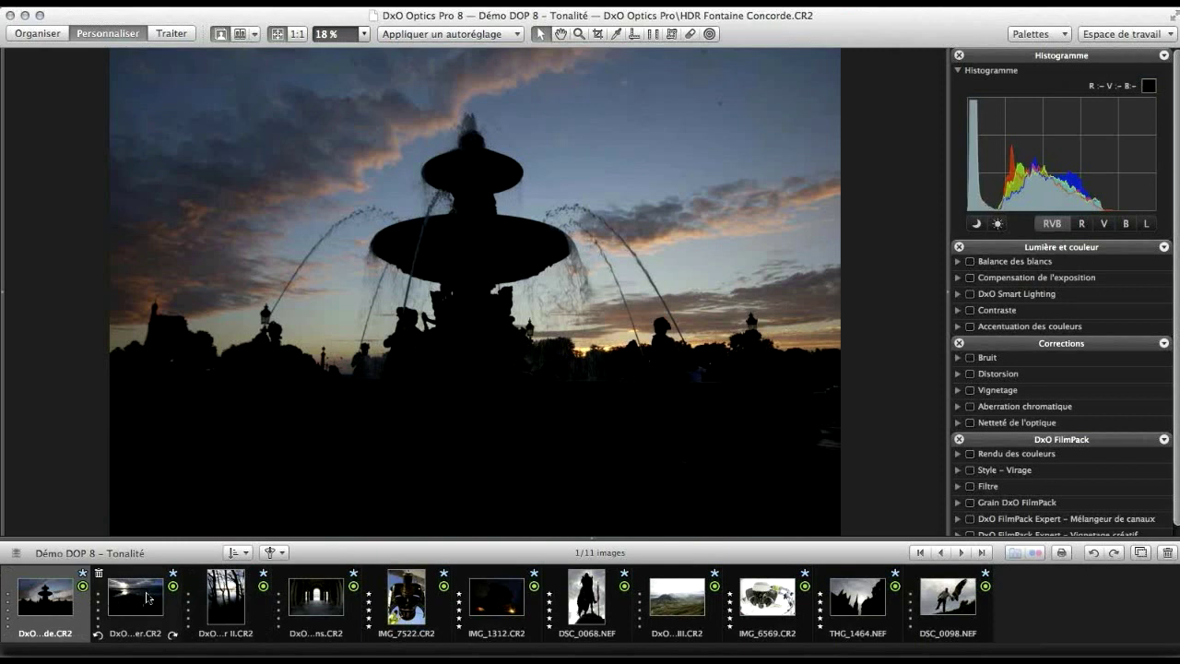
pyautogui.moveTo(767, 597)
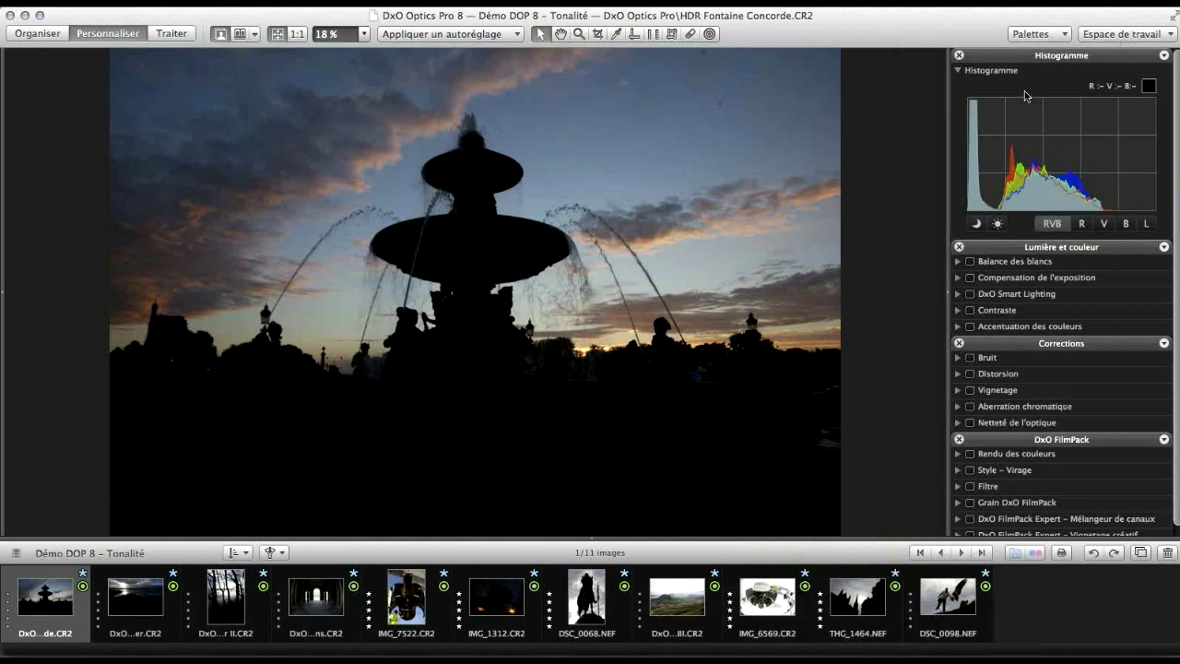
pyautogui.click(1170, 34)
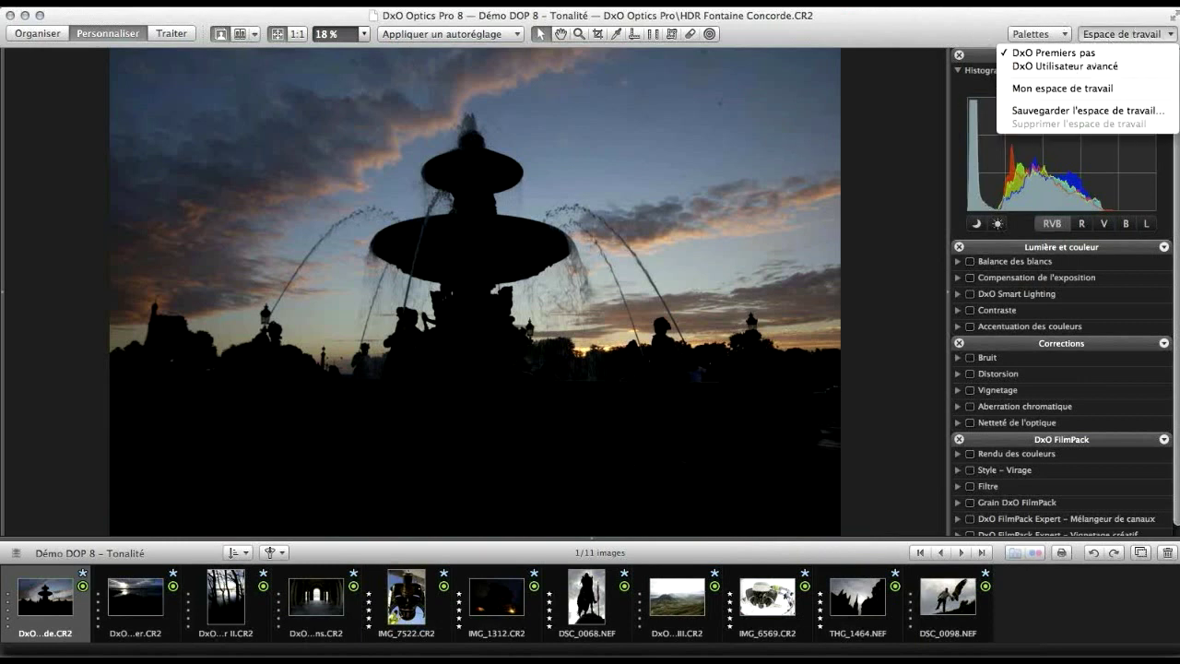
pyautogui.click(927, 166)
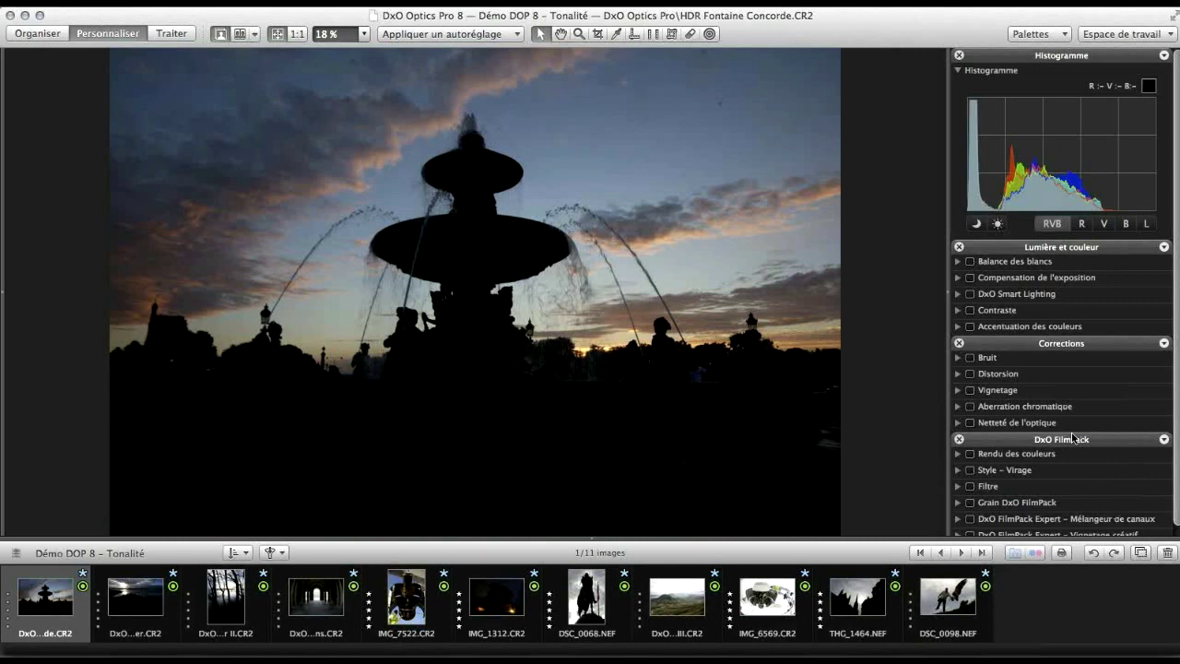
# Step: Load the DxO Utilisateur avancé workspace and look through its correction palettes
pyautogui.click(1172, 37)
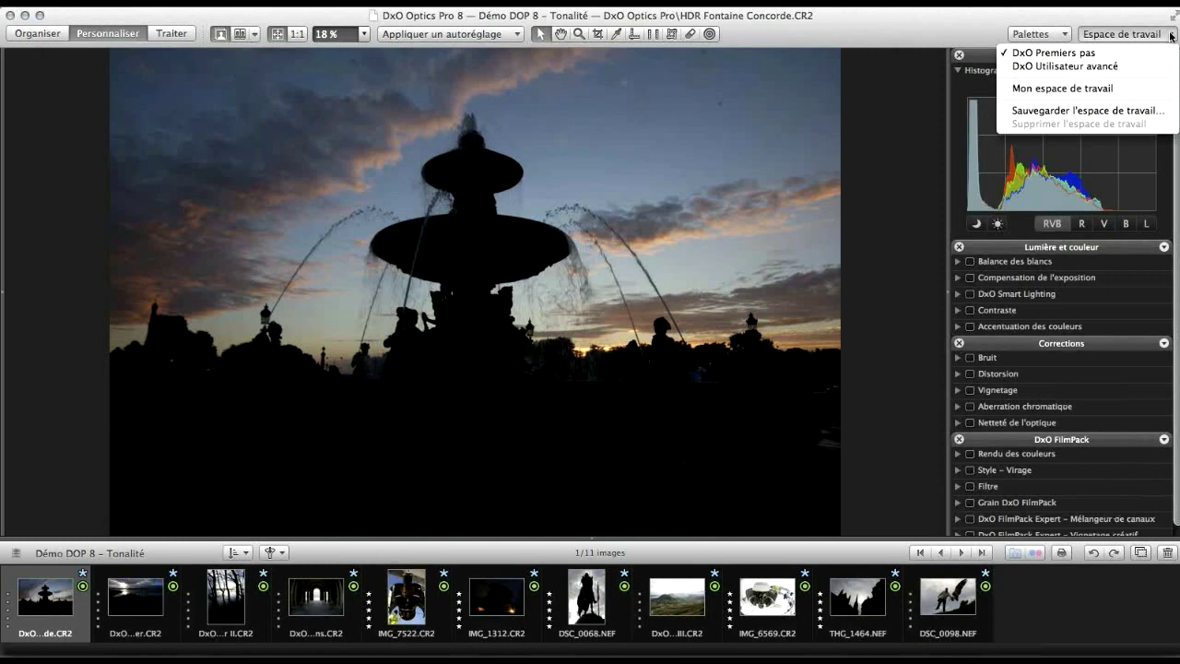
pyautogui.click(1116, 67)
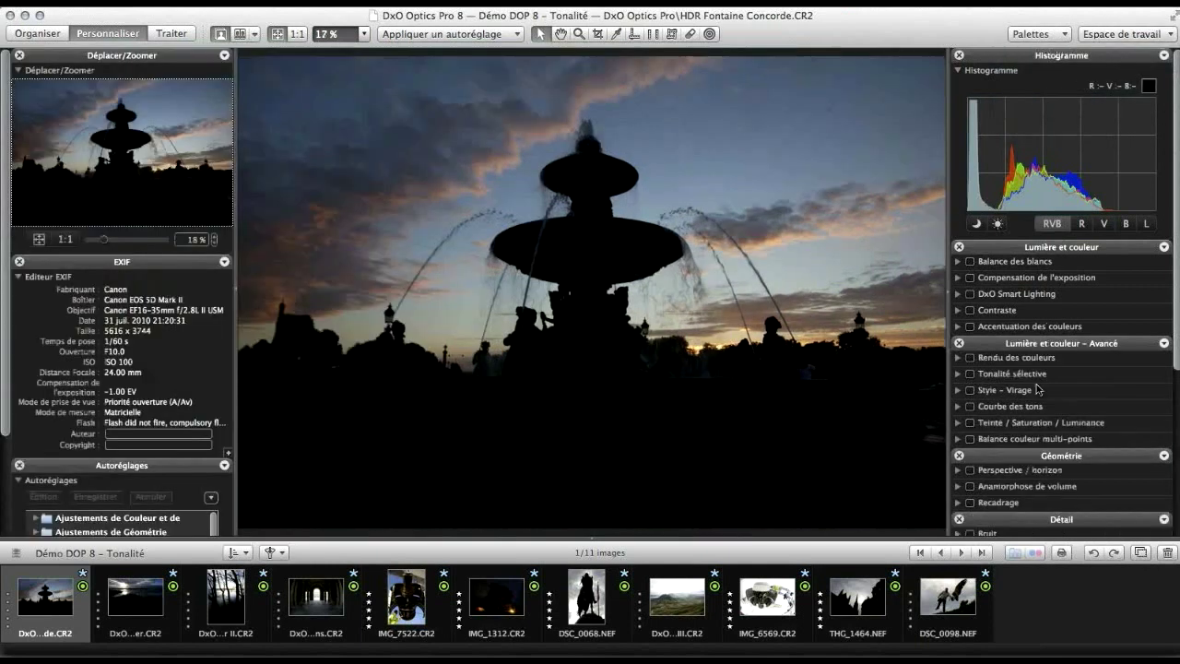
pyautogui.scroll(-5, 1103, 318)
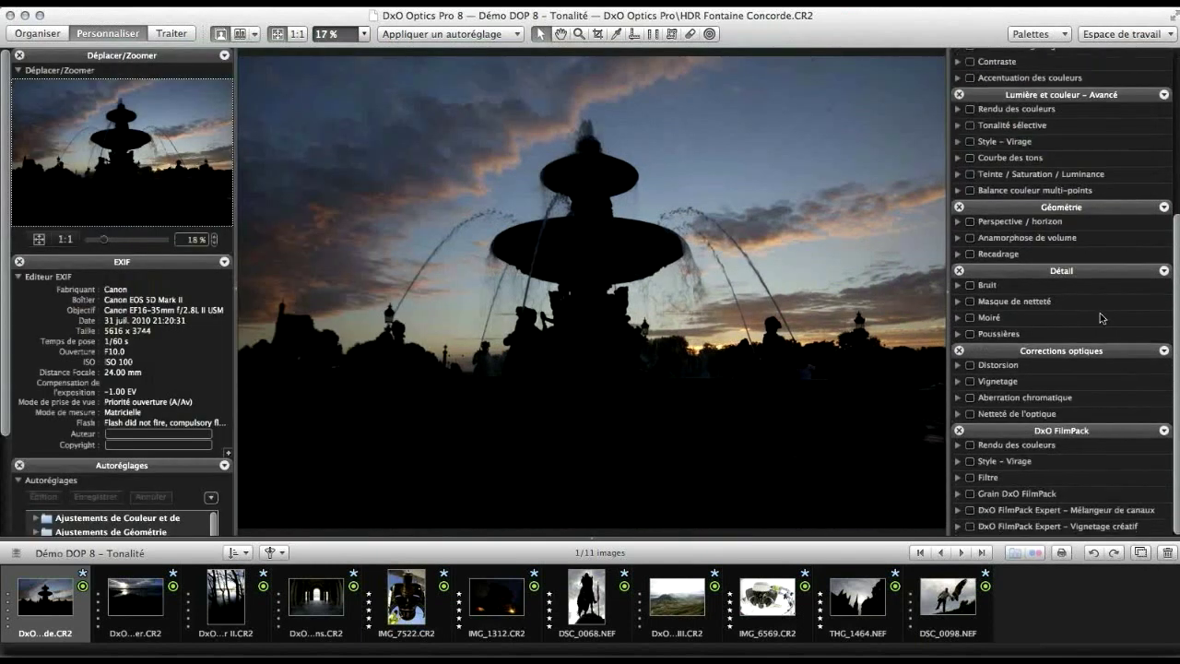
pyautogui.scroll(5, 1103, 318)
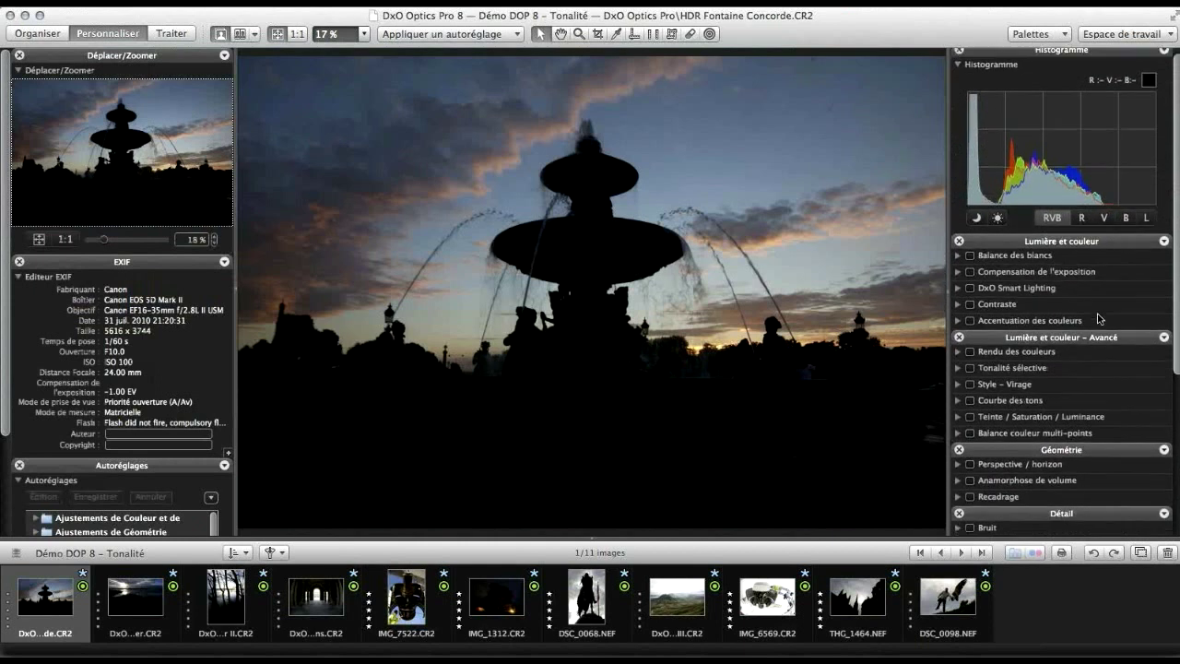
pyautogui.scroll(-5, 1100, 318)
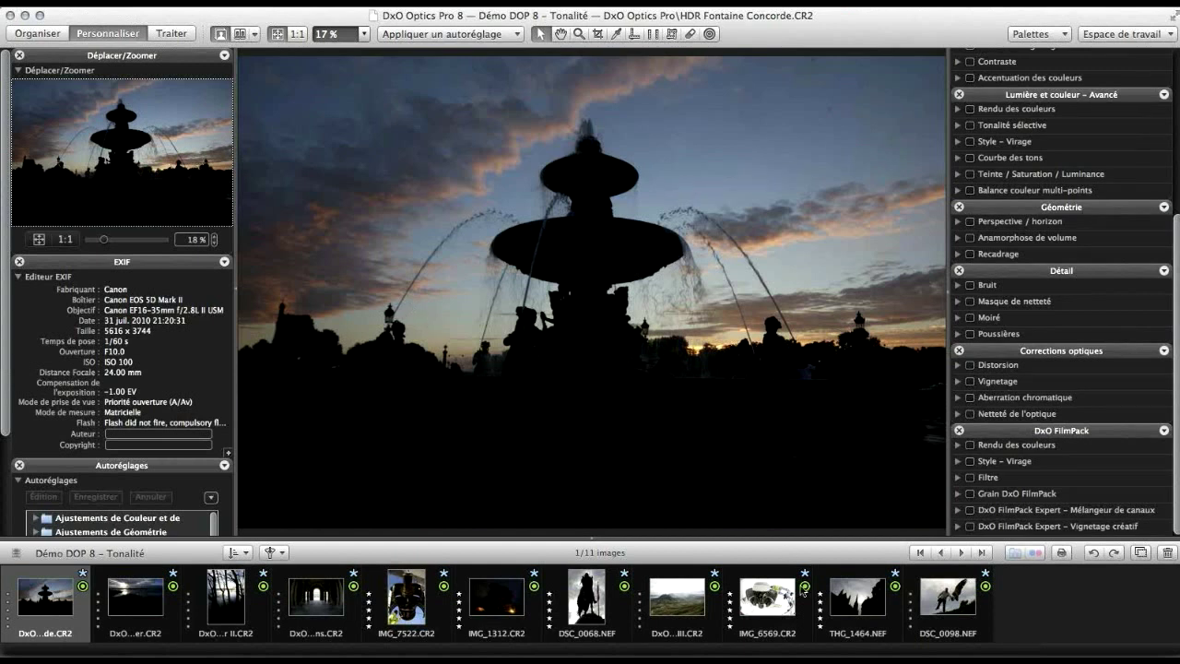
# Step: Select THG_1464.NEF and apply the DxO par défaut preset to it
pyautogui.click(864, 625)
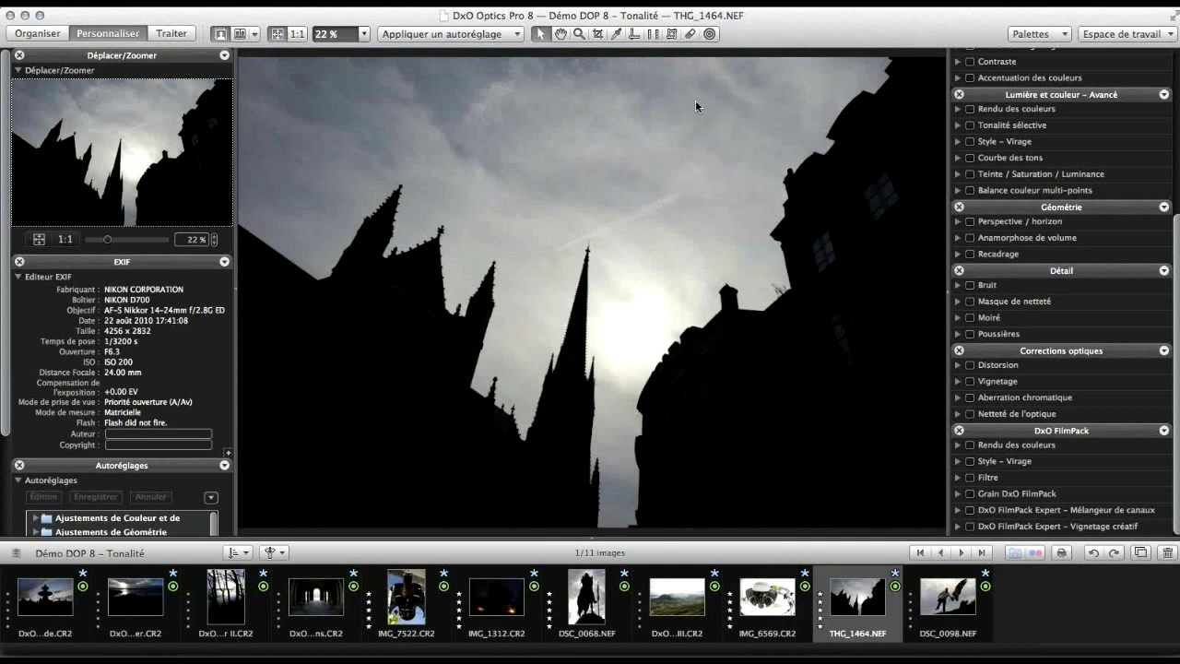
pyautogui.click(514, 34)
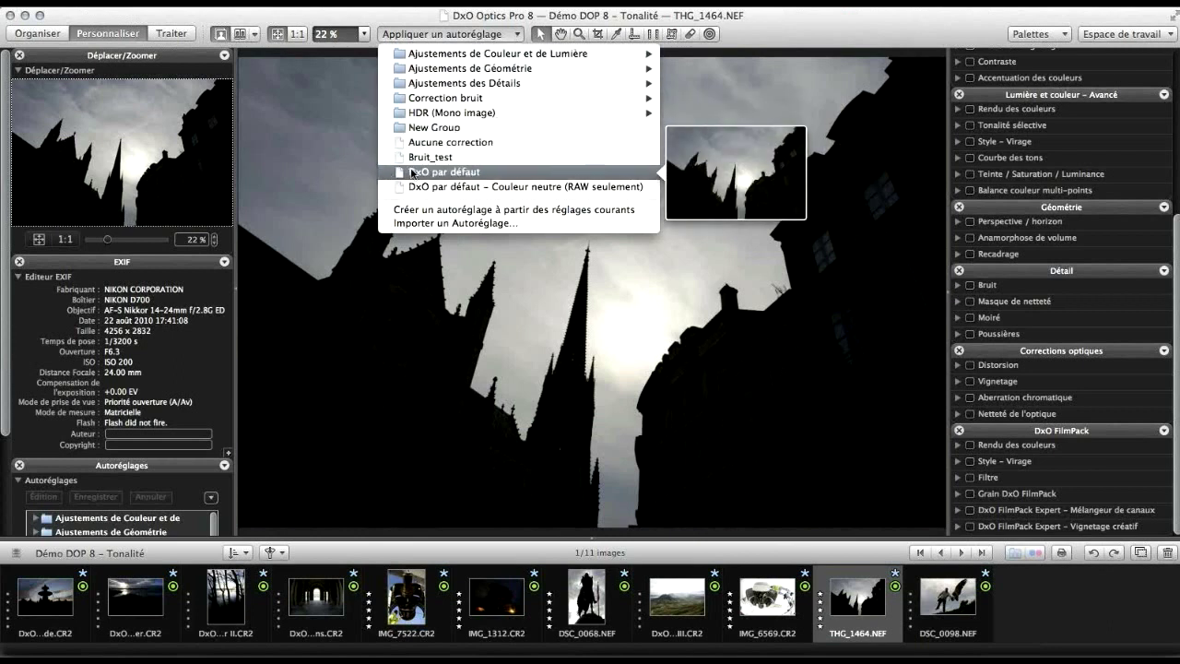
pyautogui.click(411, 173)
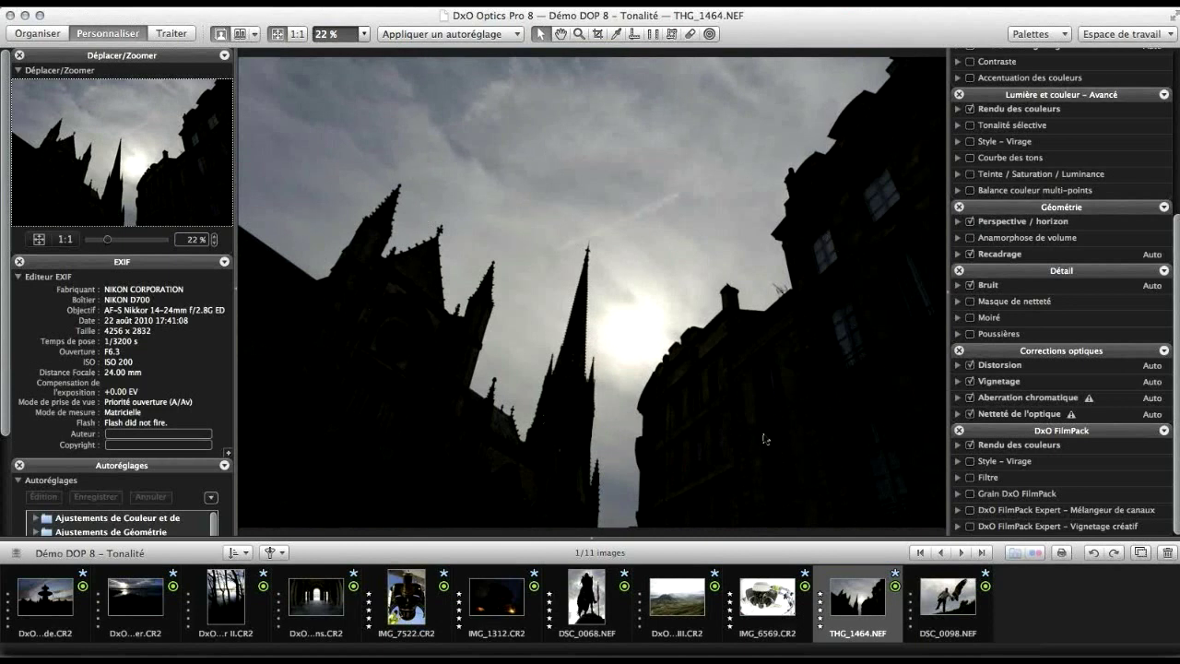
# Step: Expand the DxO Smart Lighting settings and set the mode to Moyen
pyautogui.scroll(5, 1065, 196)
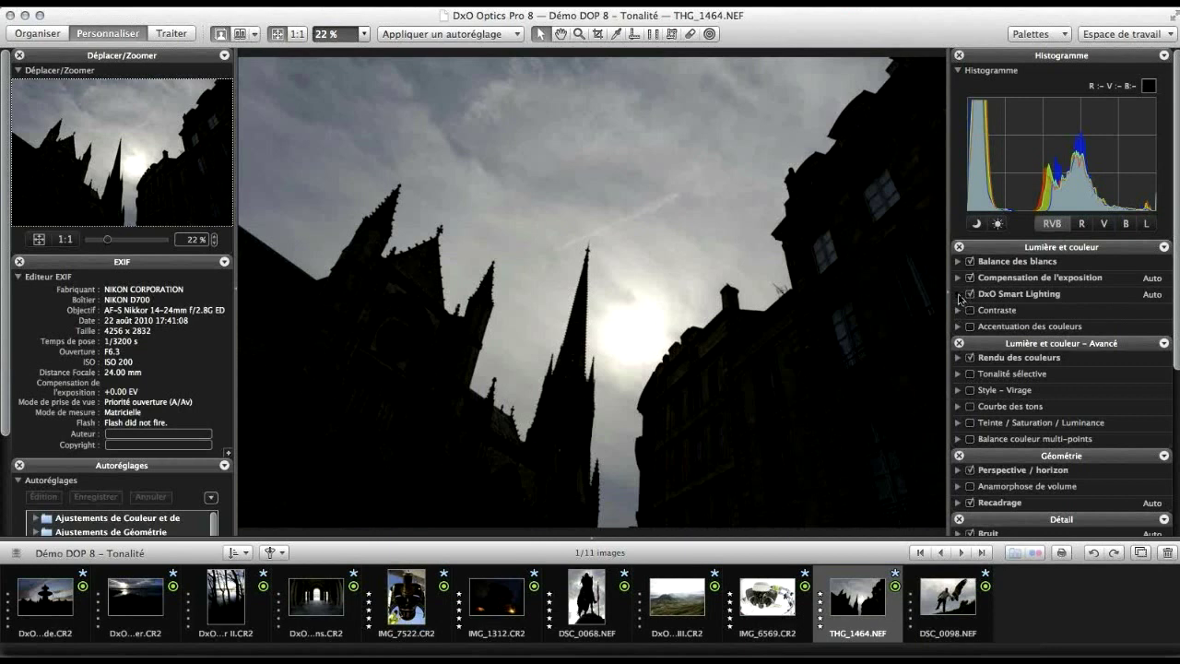
pyautogui.click(959, 295)
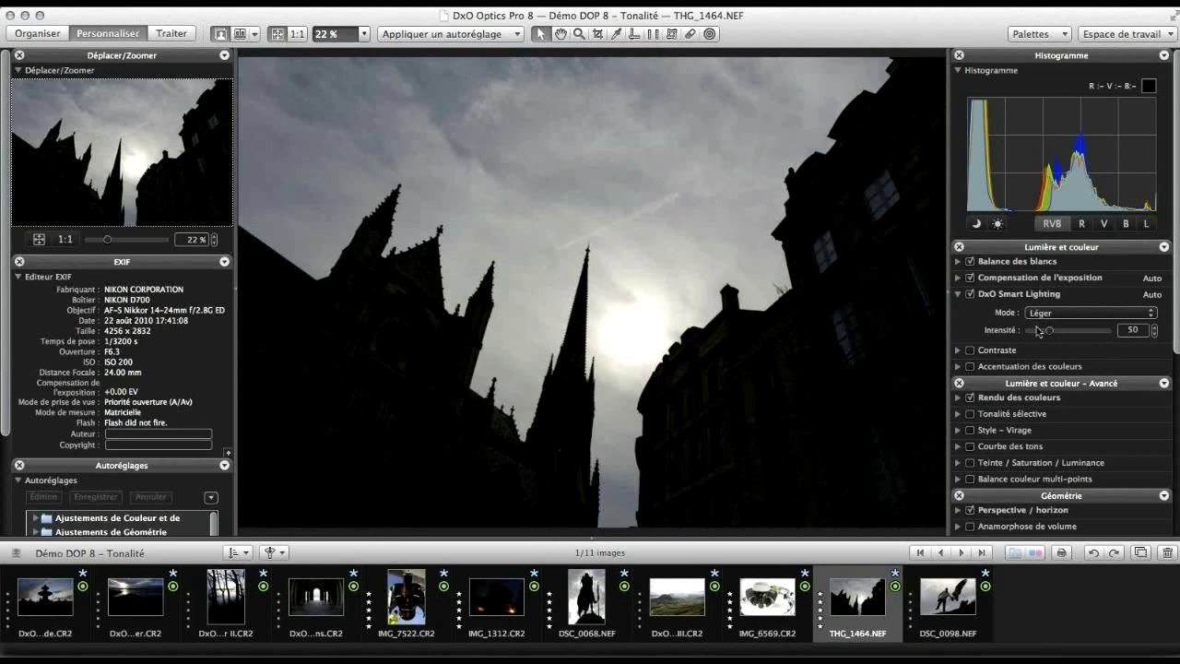
pyautogui.click(1153, 317)
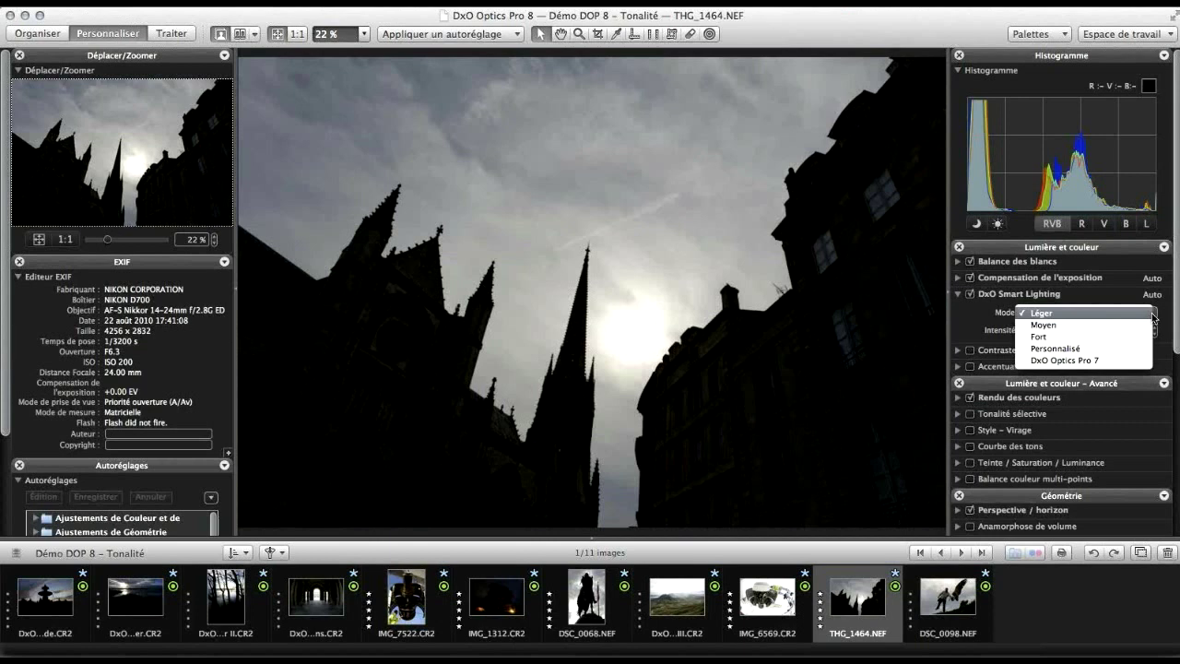
pyautogui.click(1053, 326)
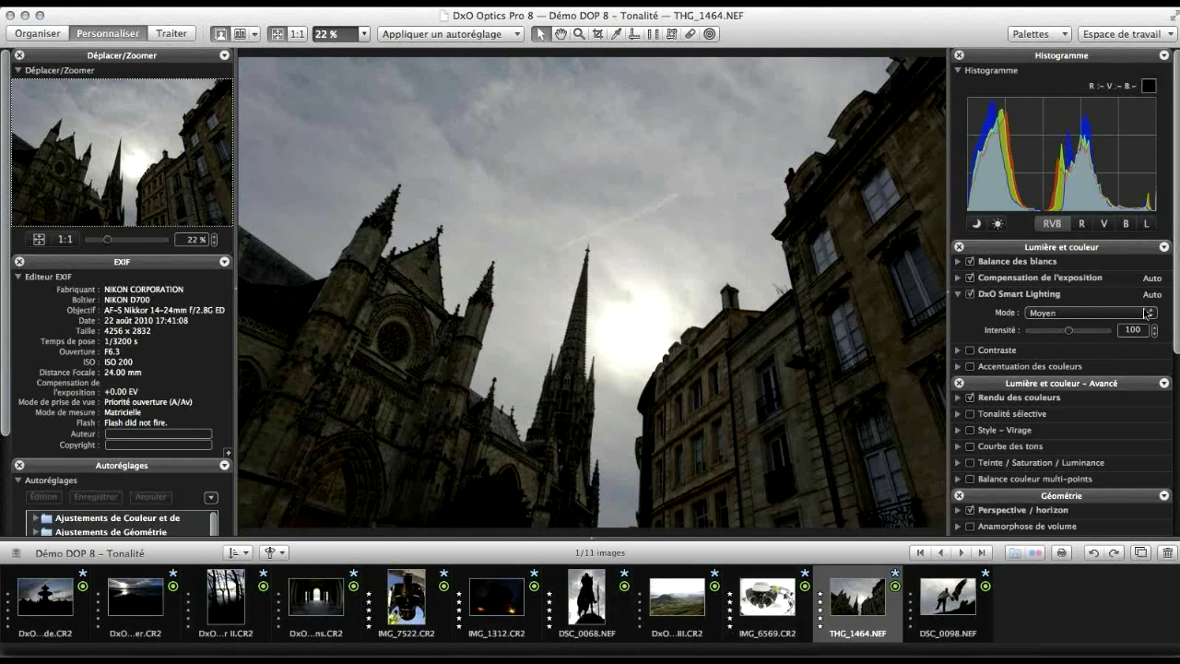
# Step: Set the DxO Smart Lighting mode of THG_1464.NEF to Fort
pyautogui.click(1147, 313)
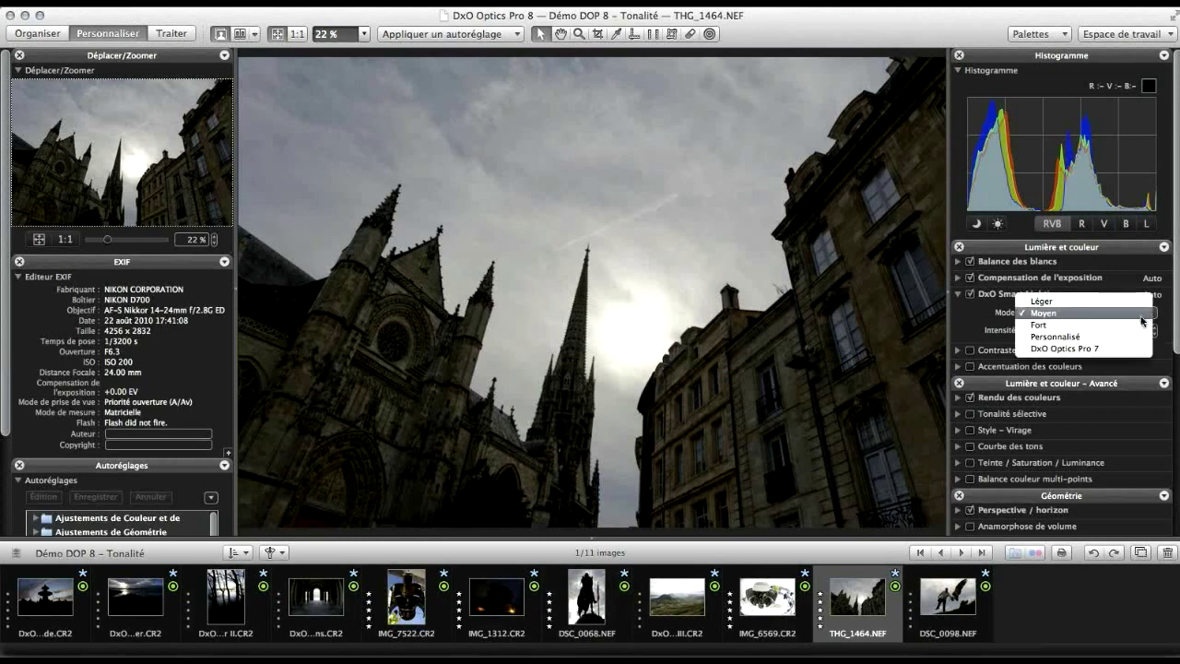
pyautogui.click(1141, 326)
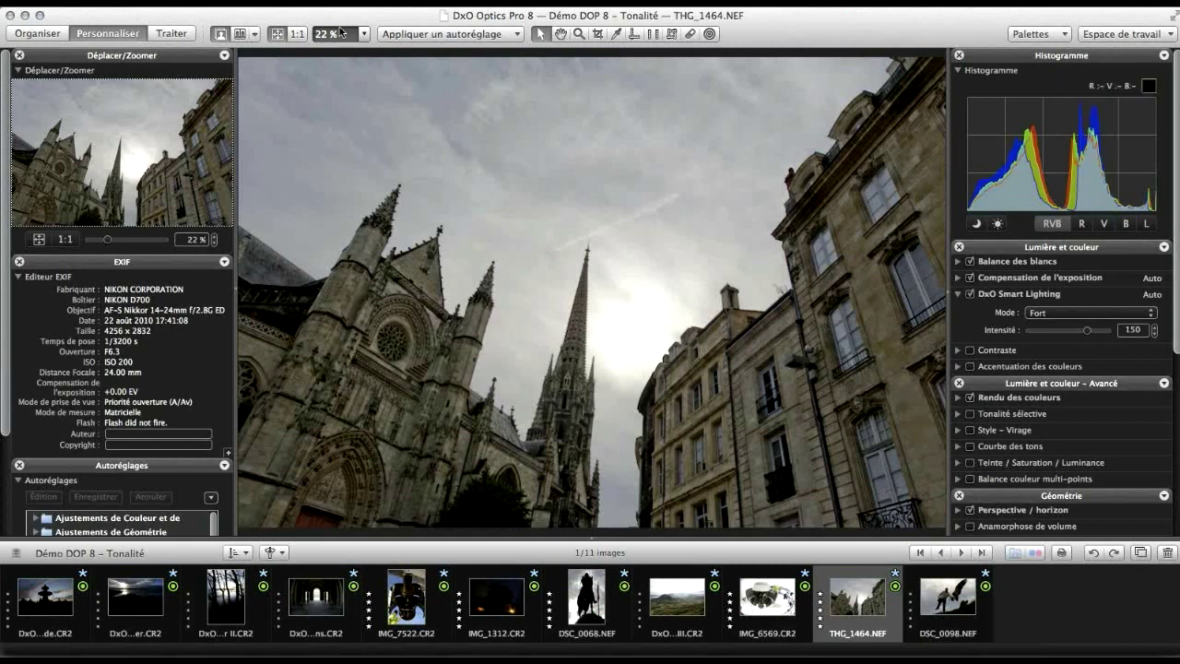
# Step: Examine the shadow detail on the church and the building façades at 100%, then return to the full-image view
pyautogui.click(295, 34)
pyautogui.press('h')
pyautogui.moveTo(548, 468); pyautogui.dragTo(492, 92)
pyautogui.moveTo(450, 466); pyautogui.dragTo(519, 98)
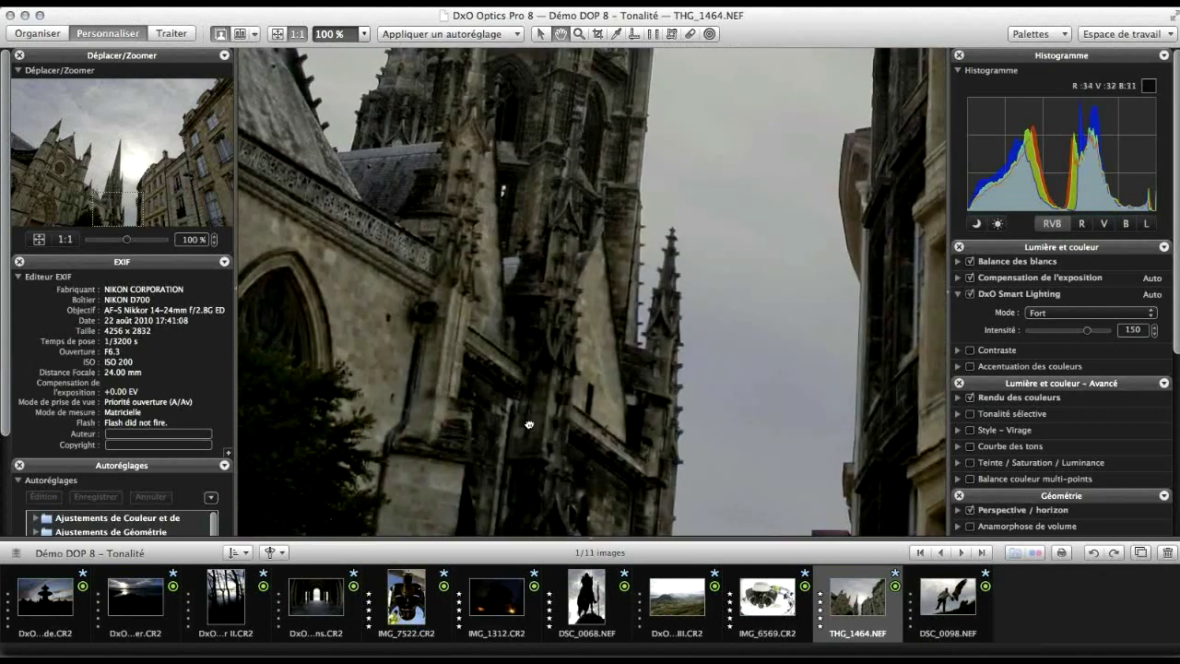
pyautogui.hscroll(10, 529, 424)
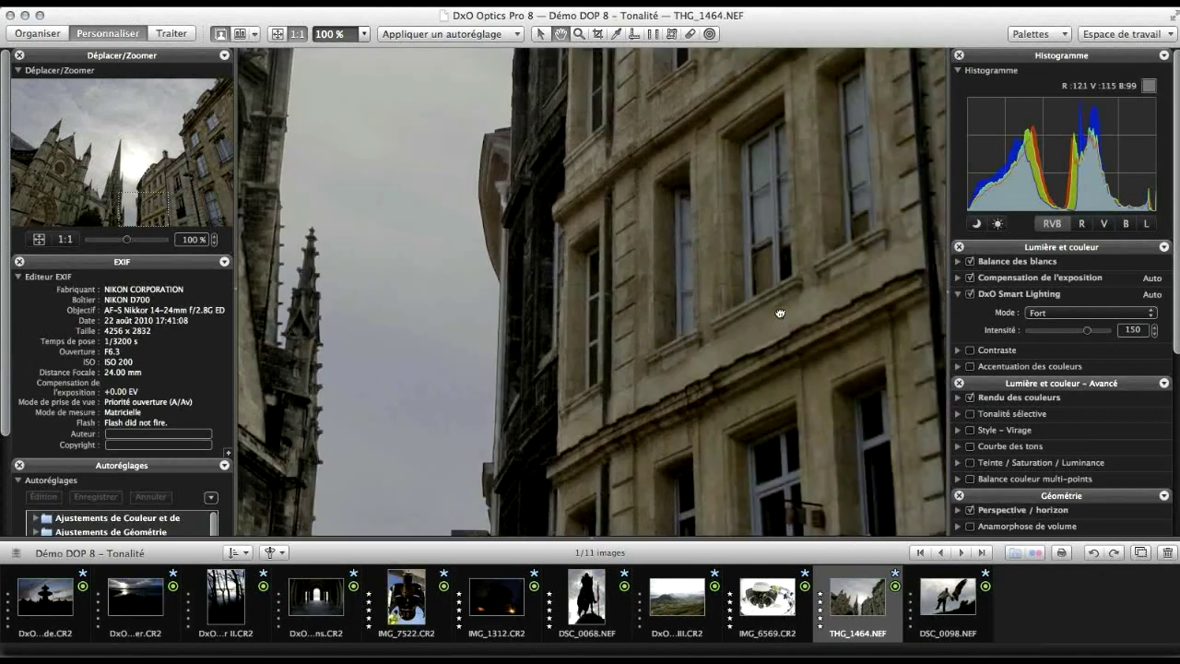
pyautogui.hscroll(10, 780, 315)
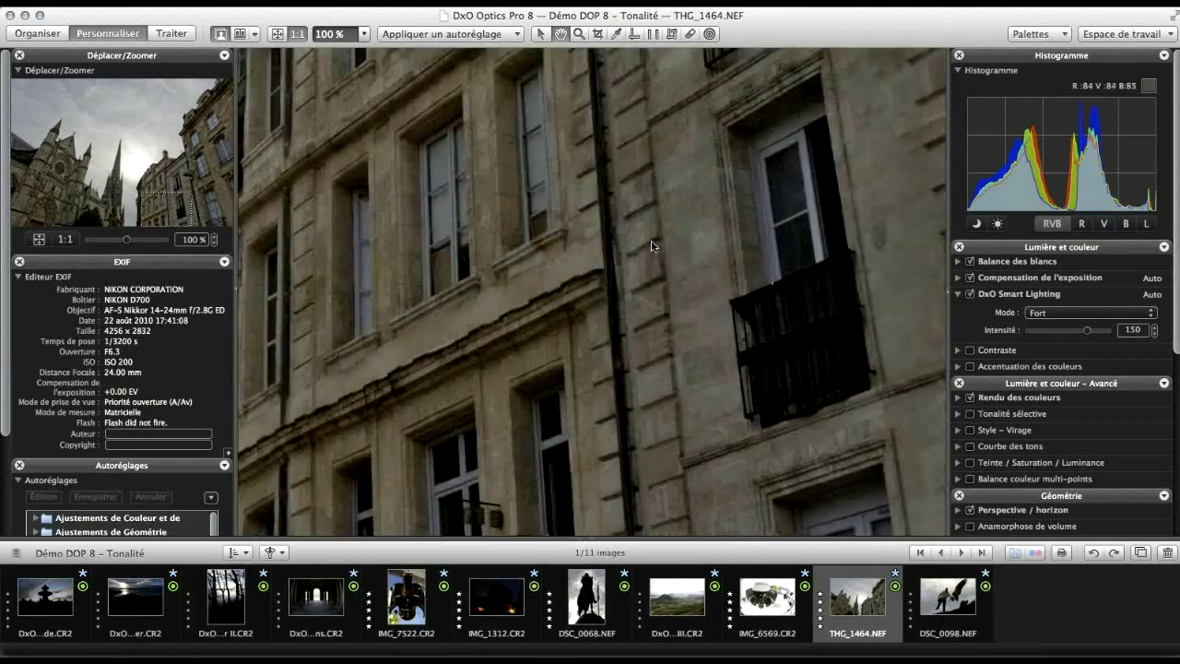
pyautogui.scroll(10, 674, 237)
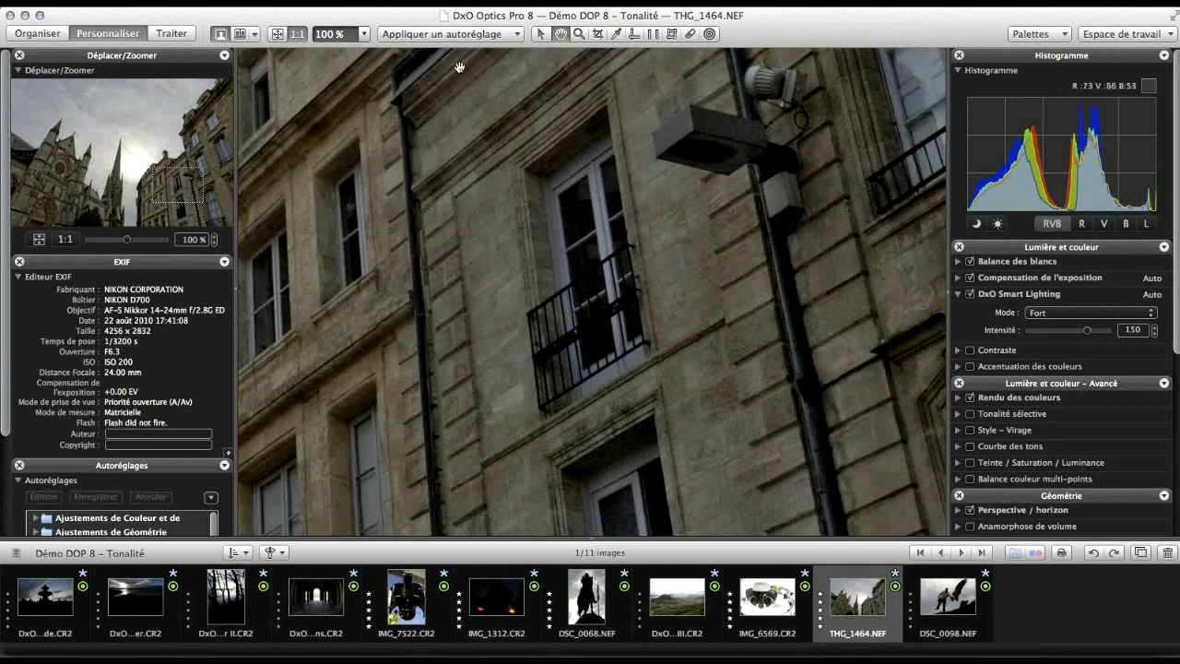
pyautogui.click(277, 34)
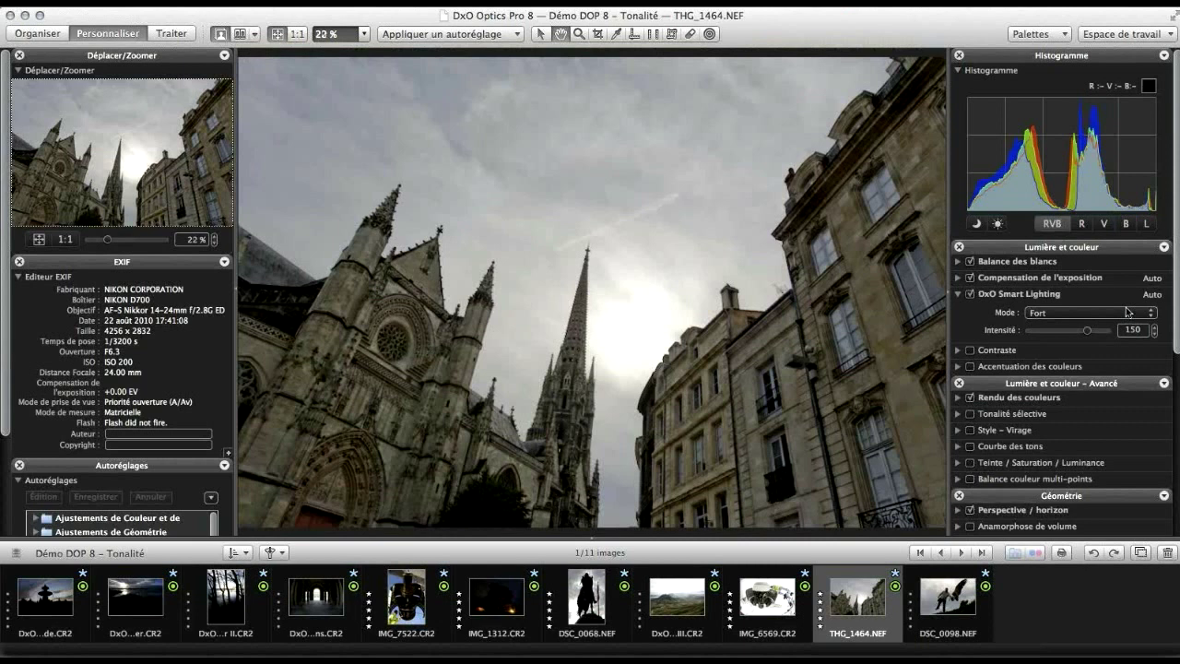
# Step: Lower the DxO Smart Lighting intensity of the church photo to a custom value of 110
pyautogui.click(1154, 316)
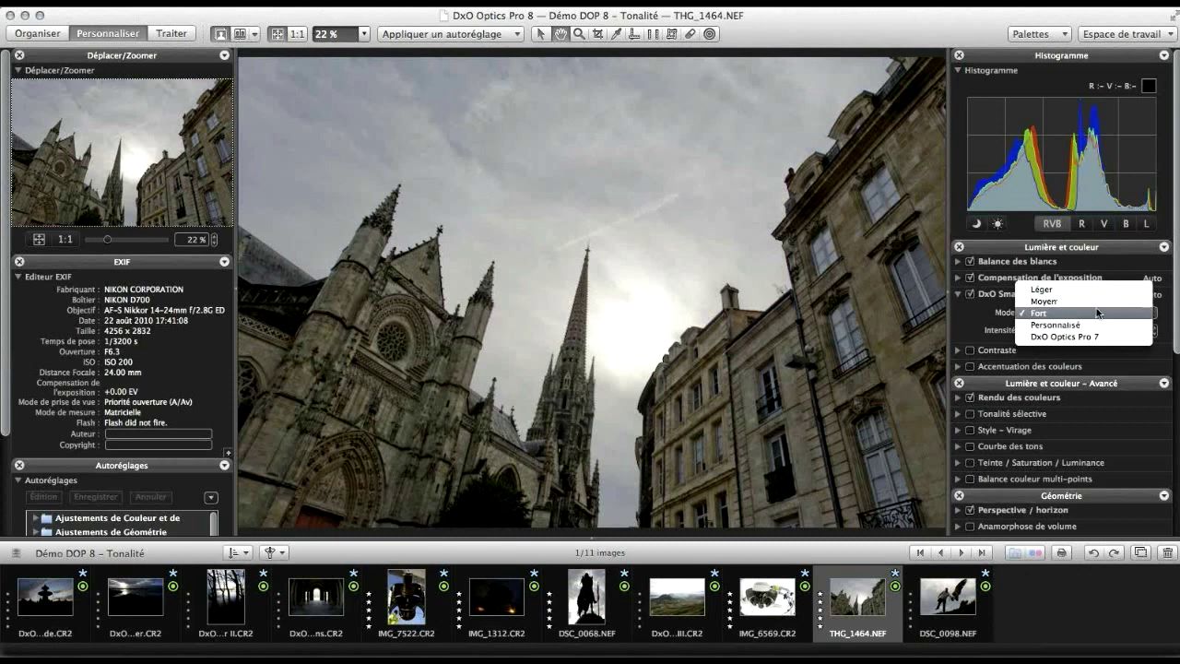
pyautogui.click(964, 312)
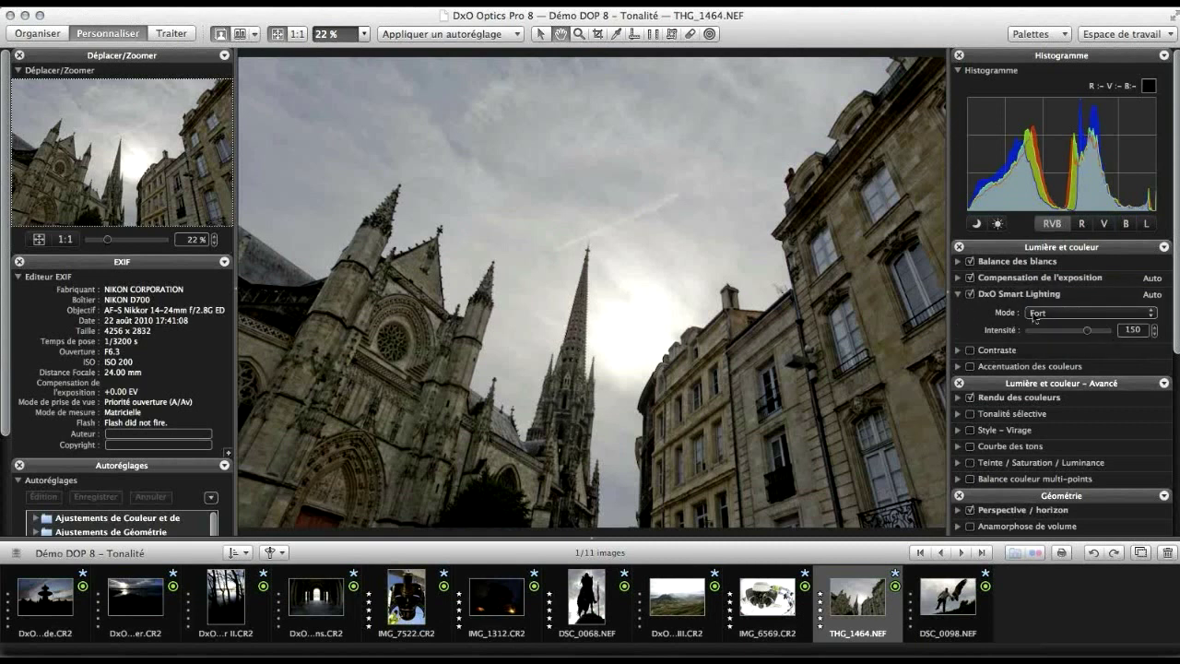
pyautogui.click(1089, 332)
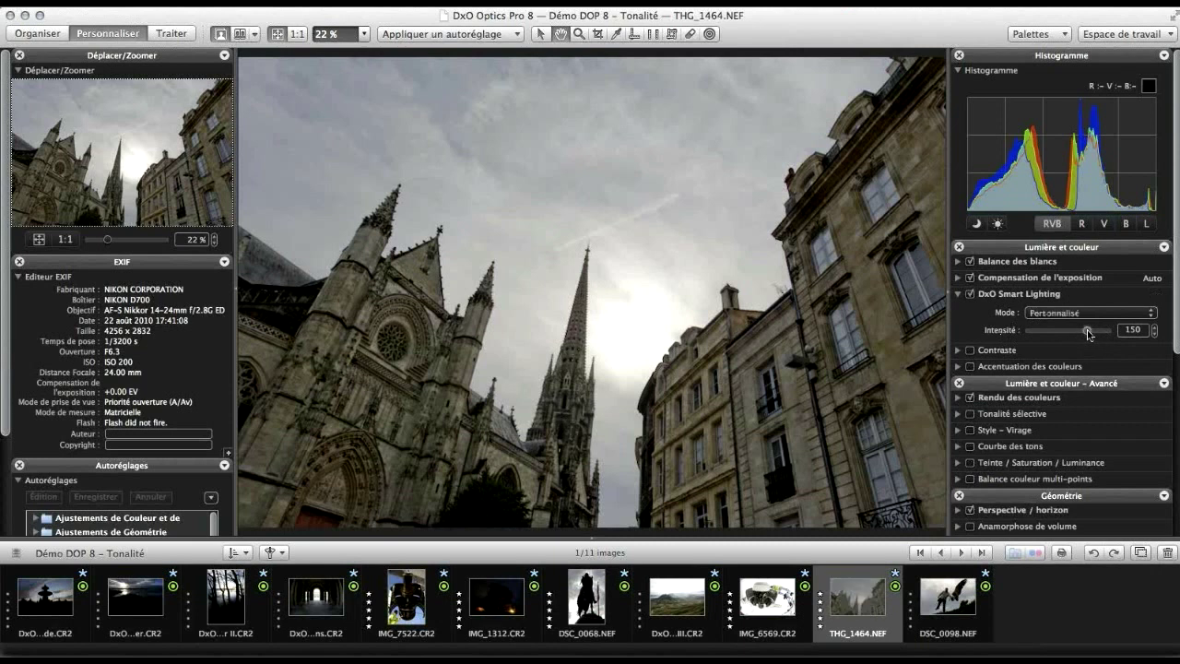
pyautogui.moveTo(1089, 334); pyautogui.dragTo(1074, 342)
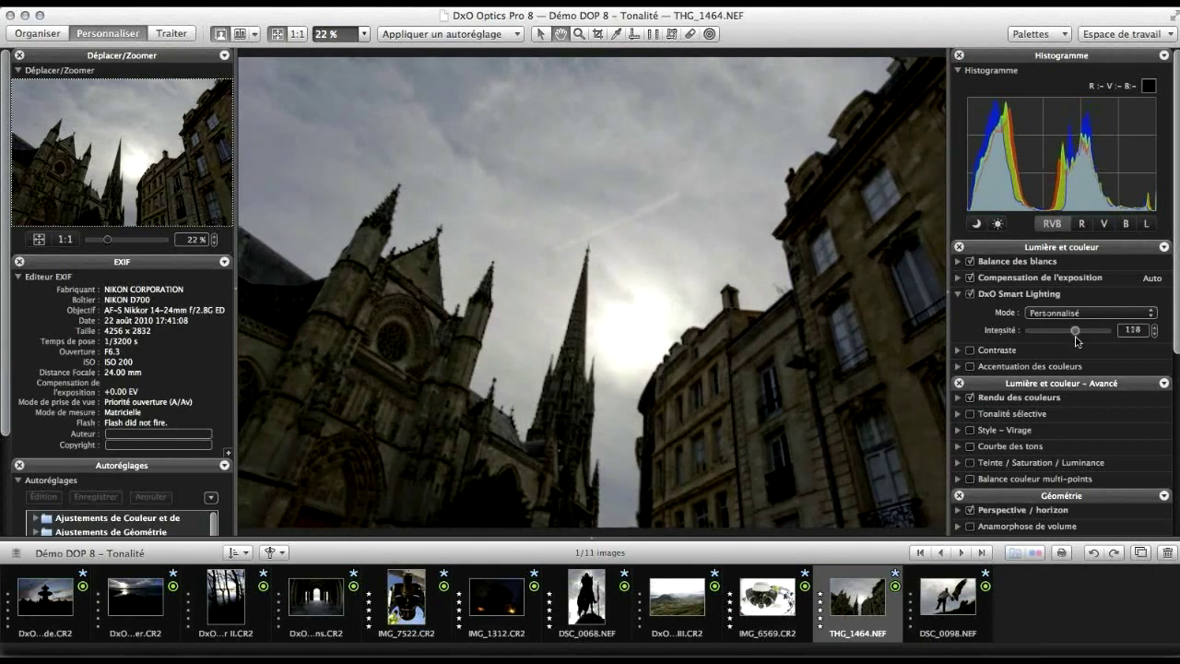
pyautogui.moveTo(1072, 341)
pyautogui.mouseDown()
pyautogui.moveTo(1093, 337)
pyautogui.moveTo(1074, 340)
pyautogui.mouseUp()
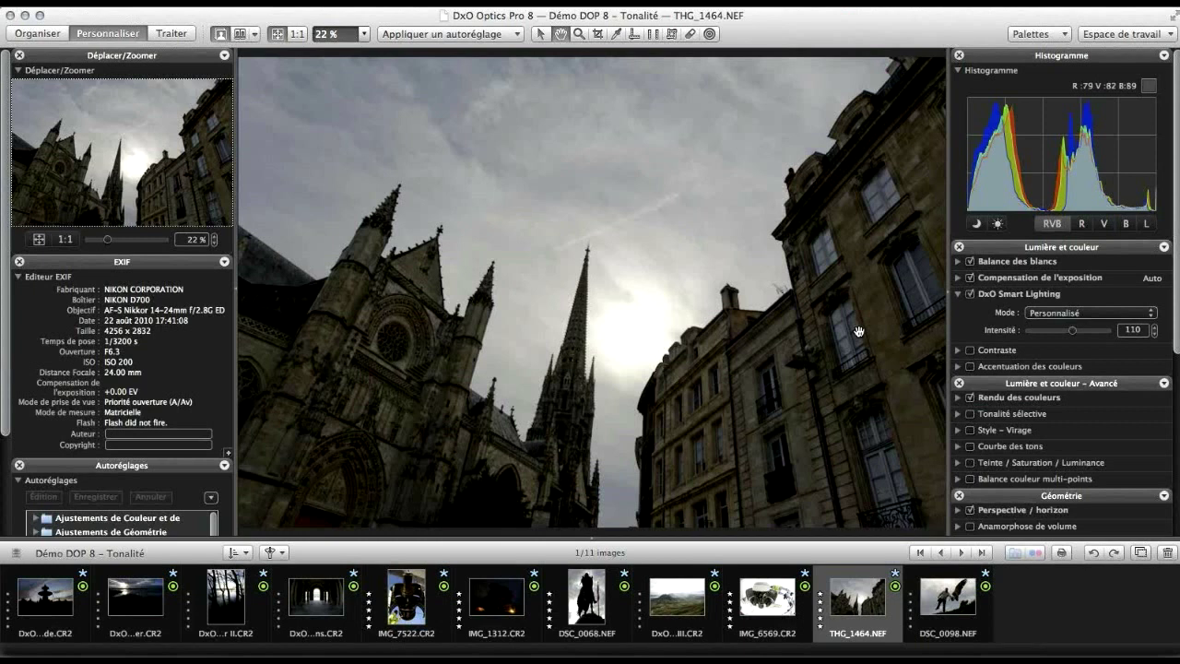
# Step: Select IMG_7522.CR2, enable DxO Smart Lighting on it, and set the mode to Moyen
pyautogui.moveTo(450, 604)
pyautogui.click(441, 618)
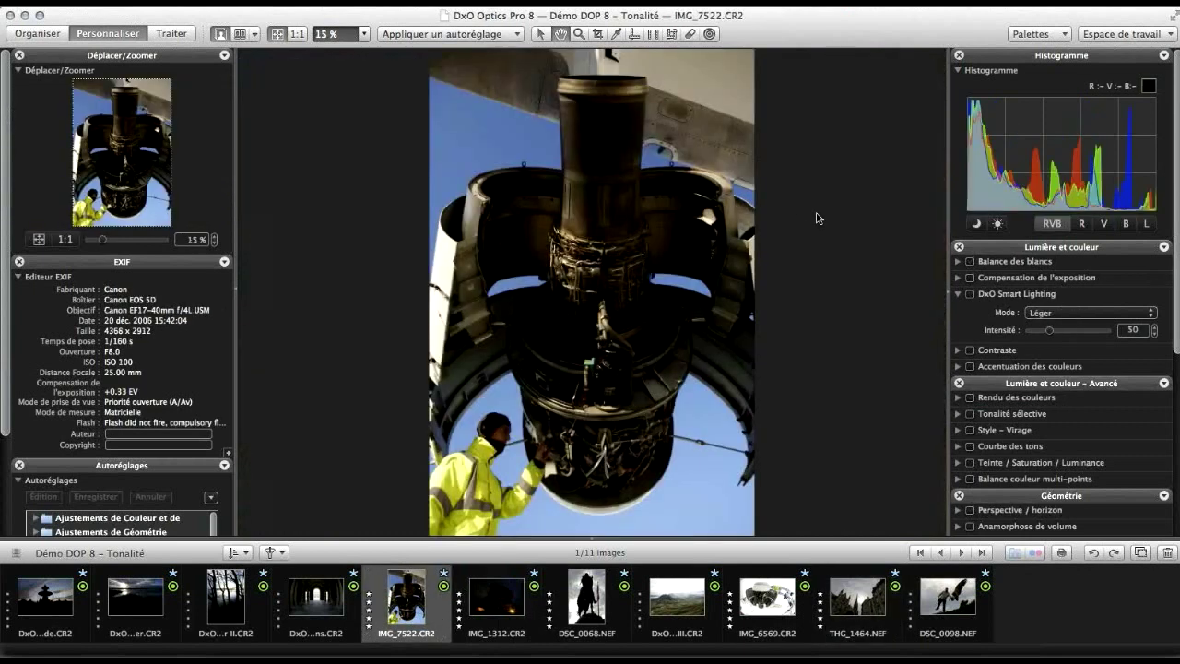
pyautogui.click(970, 294)
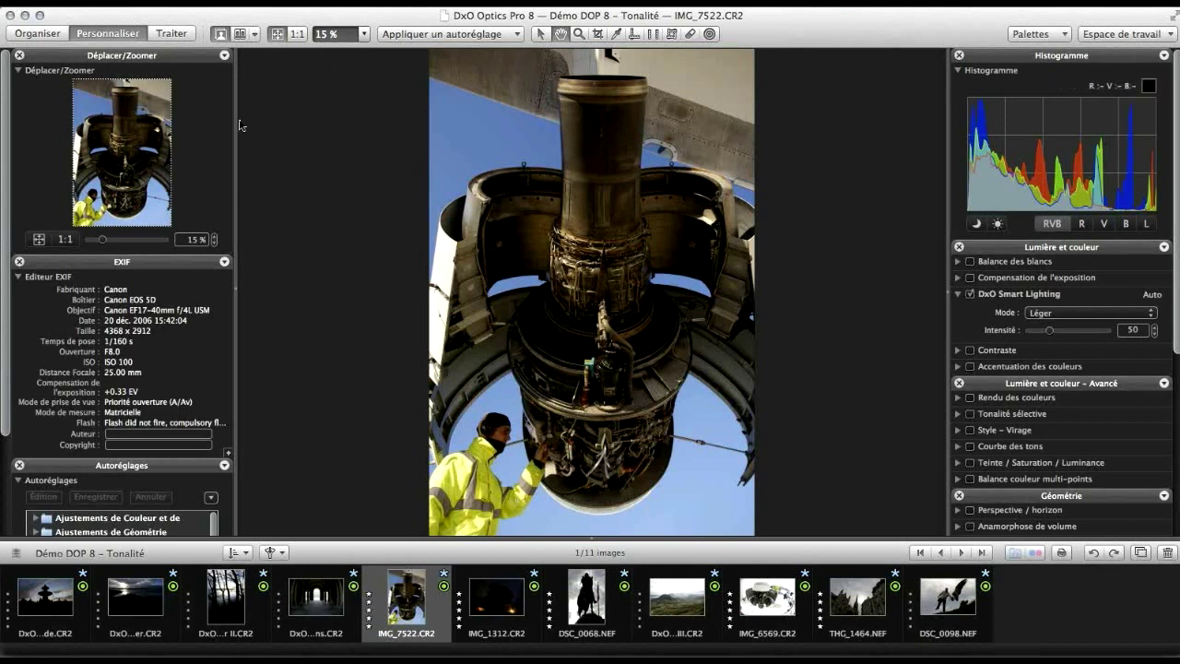
pyautogui.click(540, 33)
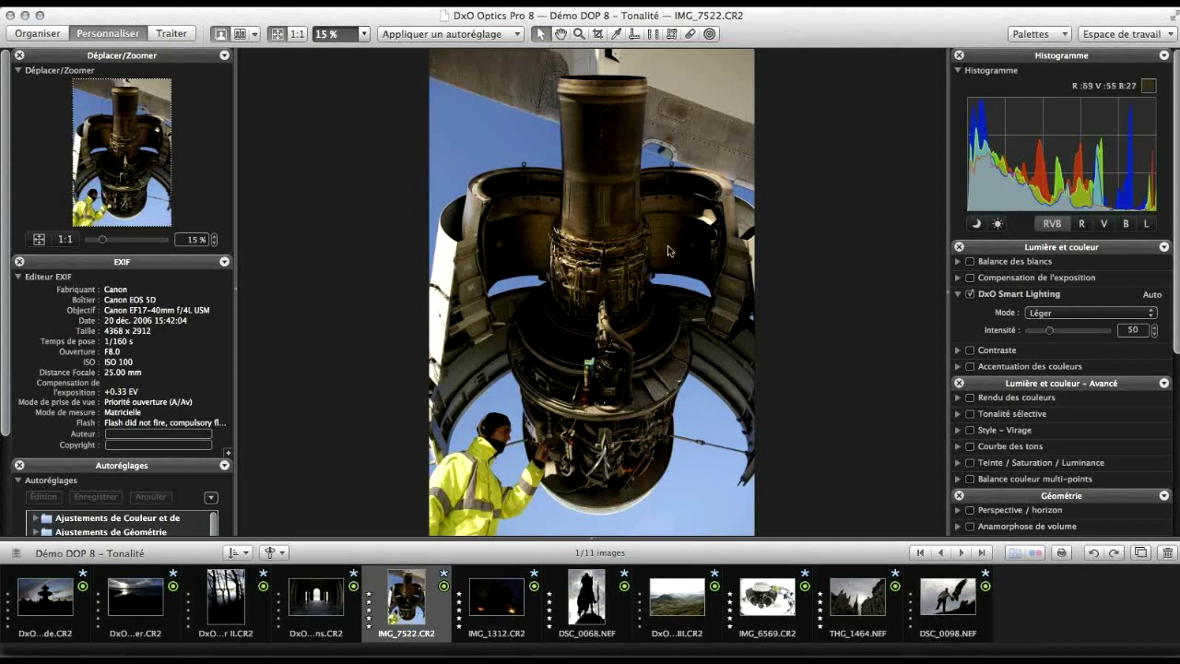
pyautogui.click(1148, 314)
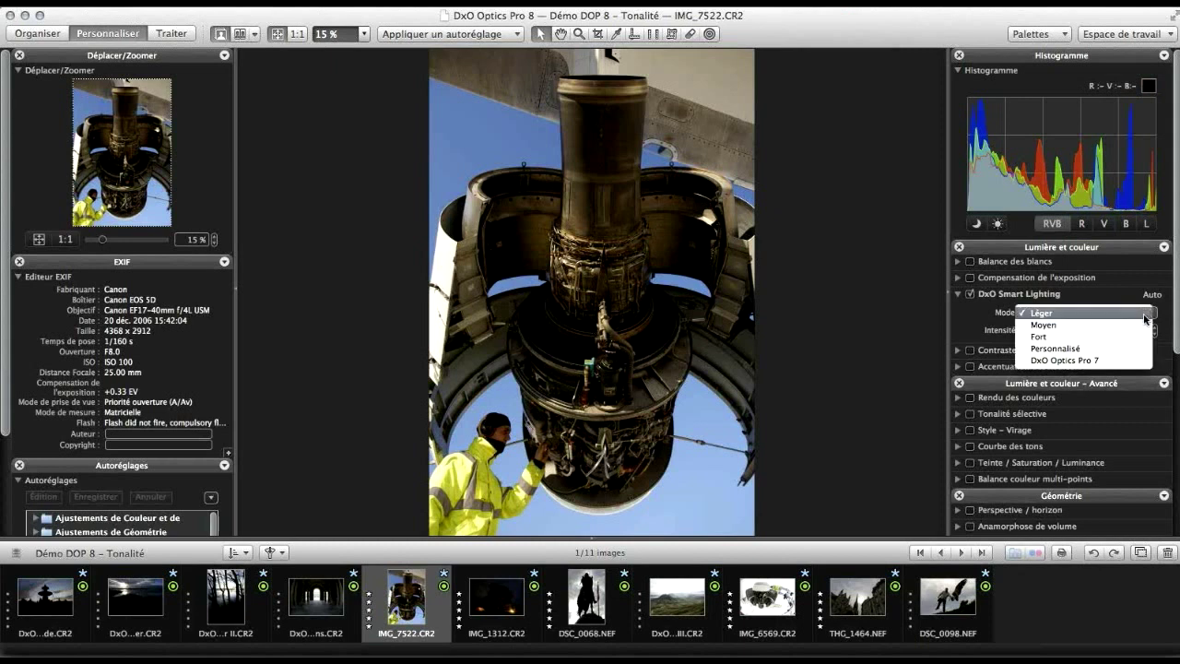
pyautogui.click(1141, 326)
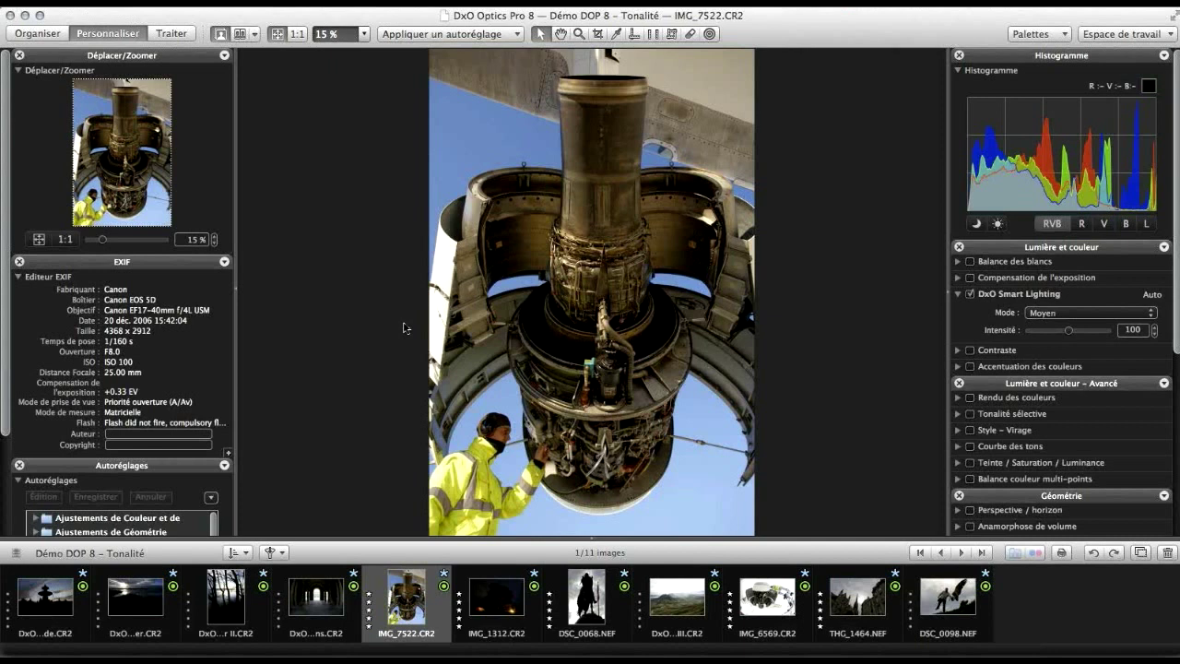
# Step: Select the landscape photo Highlights recovery III.CR2 and apply the DxO par défaut preset to it
pyautogui.moveTo(687, 622)
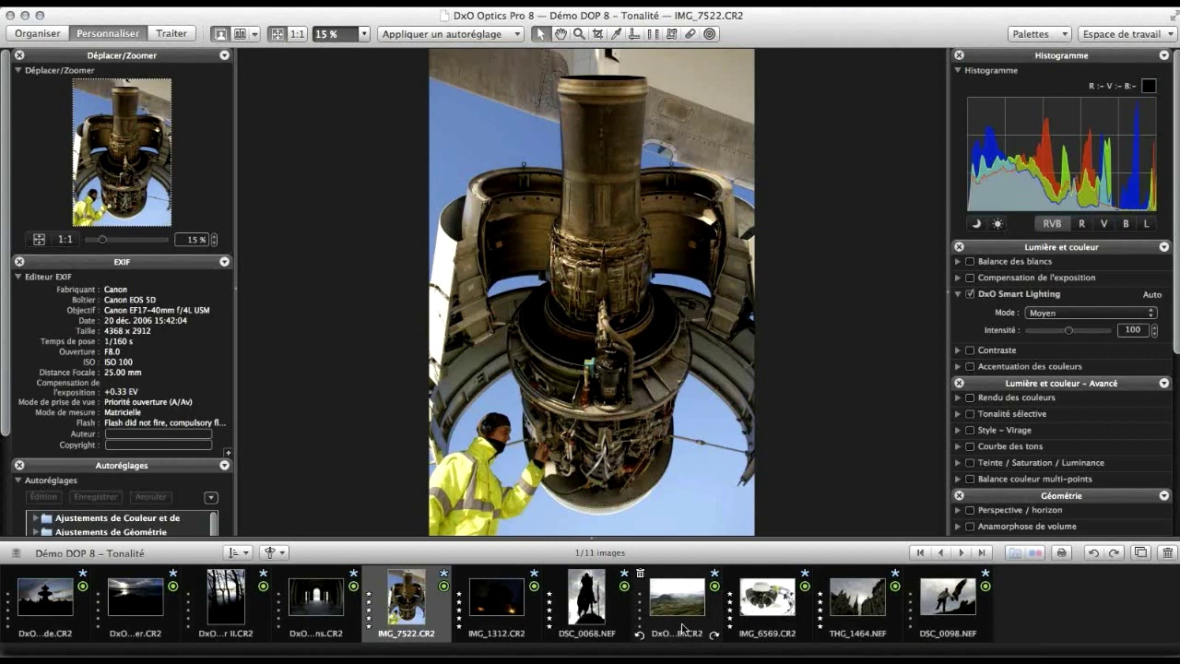
pyautogui.click(682, 629)
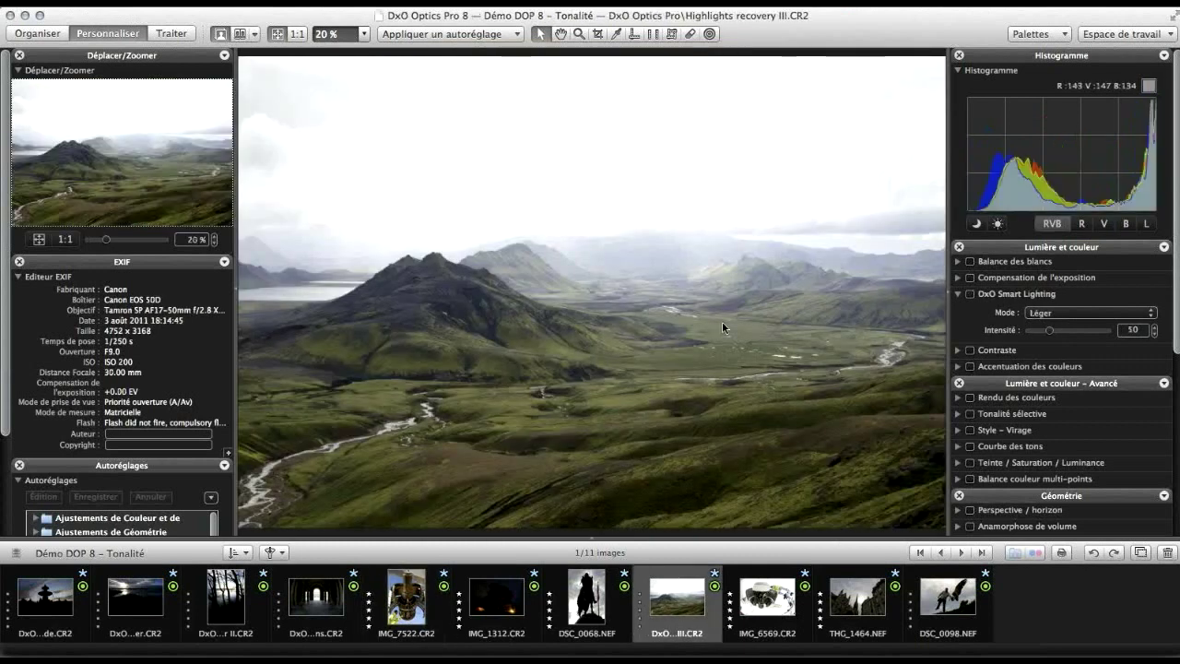
pyautogui.click(516, 36)
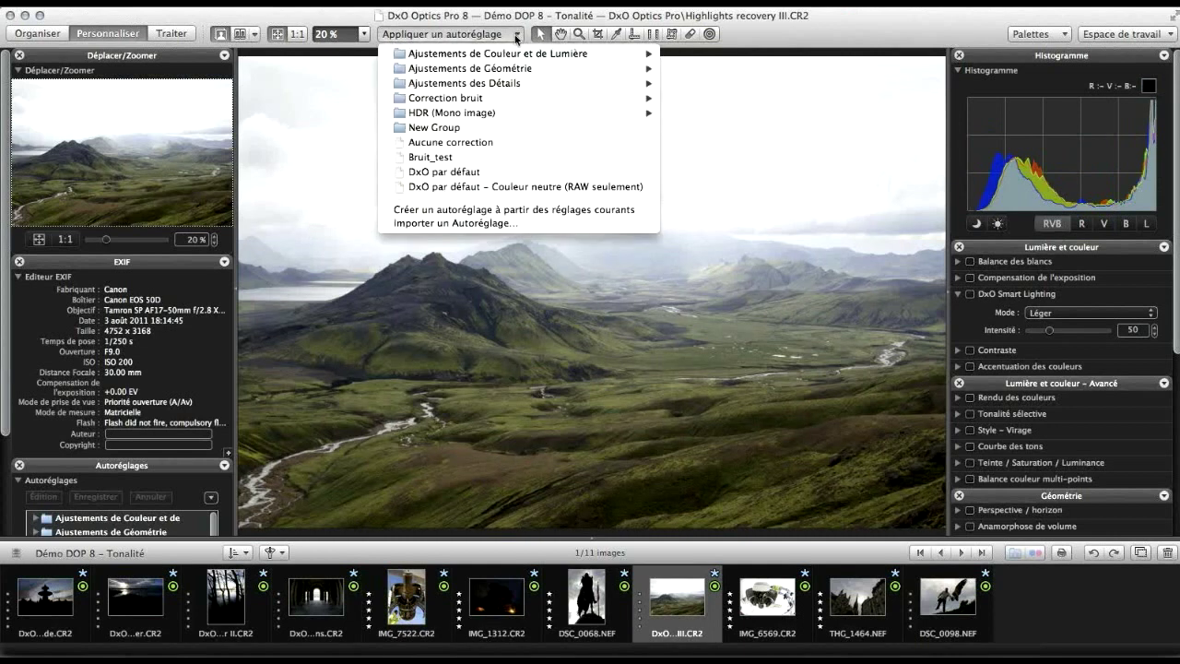
pyautogui.moveTo(495, 176)
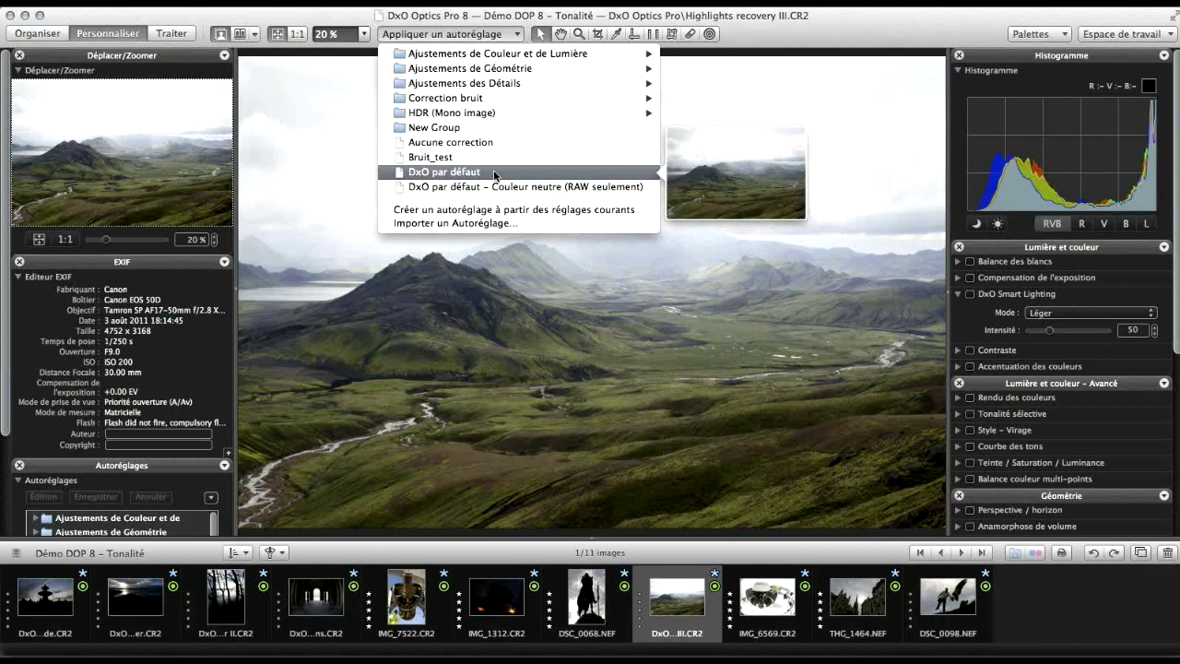
pyautogui.click(496, 174)
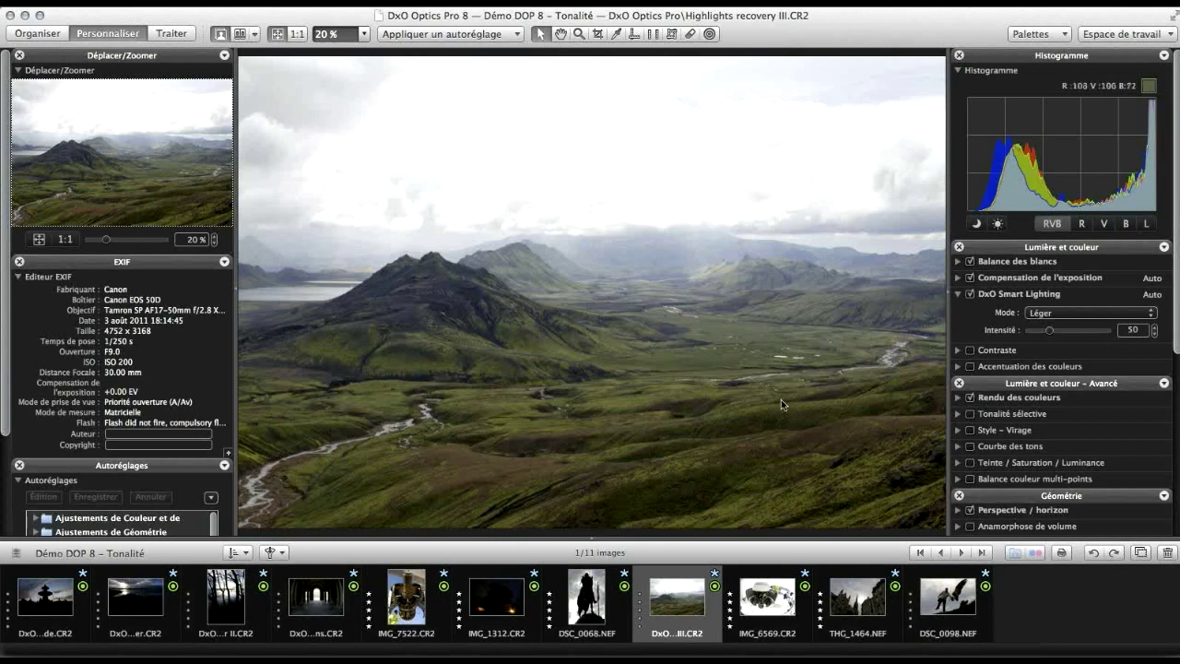
# Step: Expand the Tonalité sélective settings for the landscape photo
pyautogui.click(959, 414)
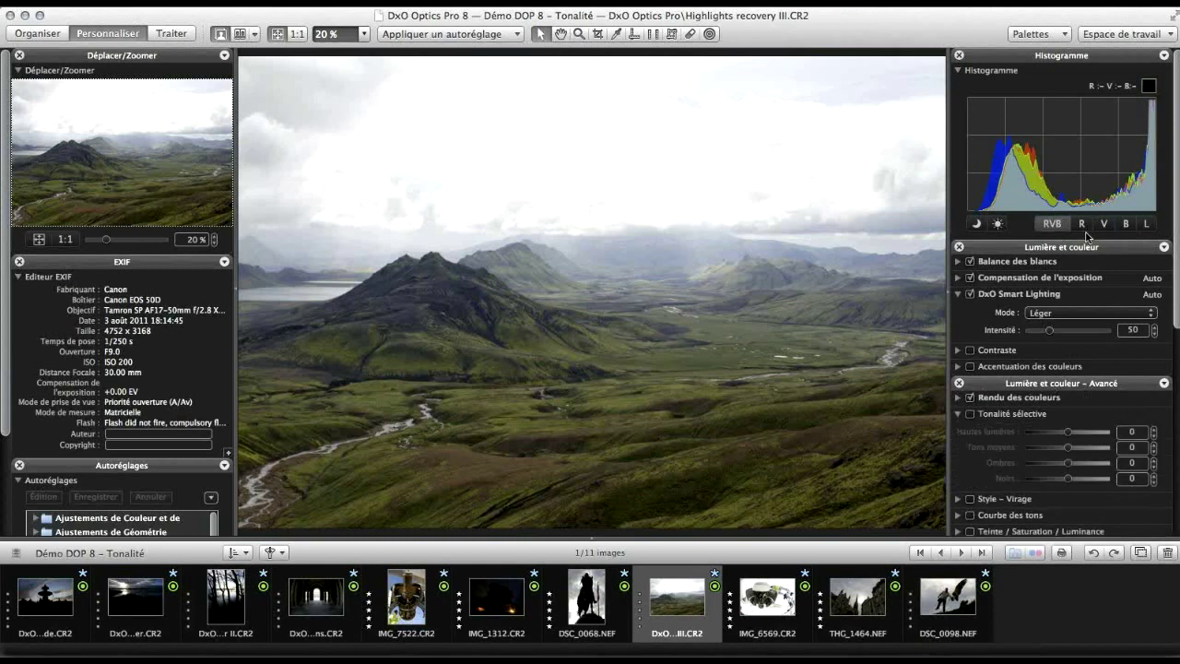